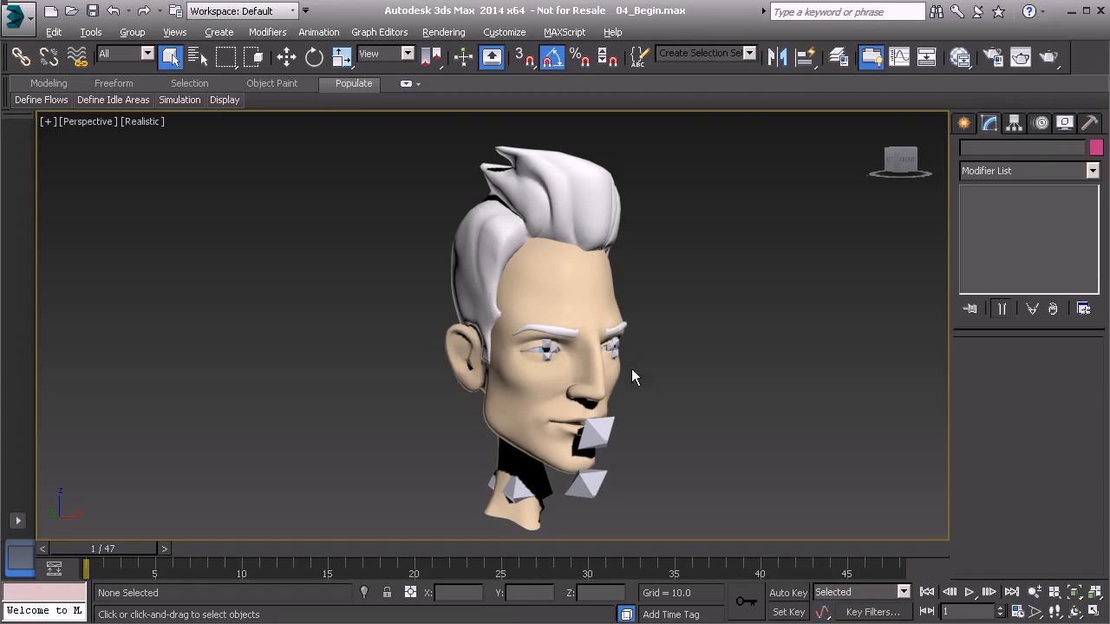
- Hide all bone objects by category so only the head model's meshes are displayed
middle_click_drag(577, 339, 469, 334, "alt")
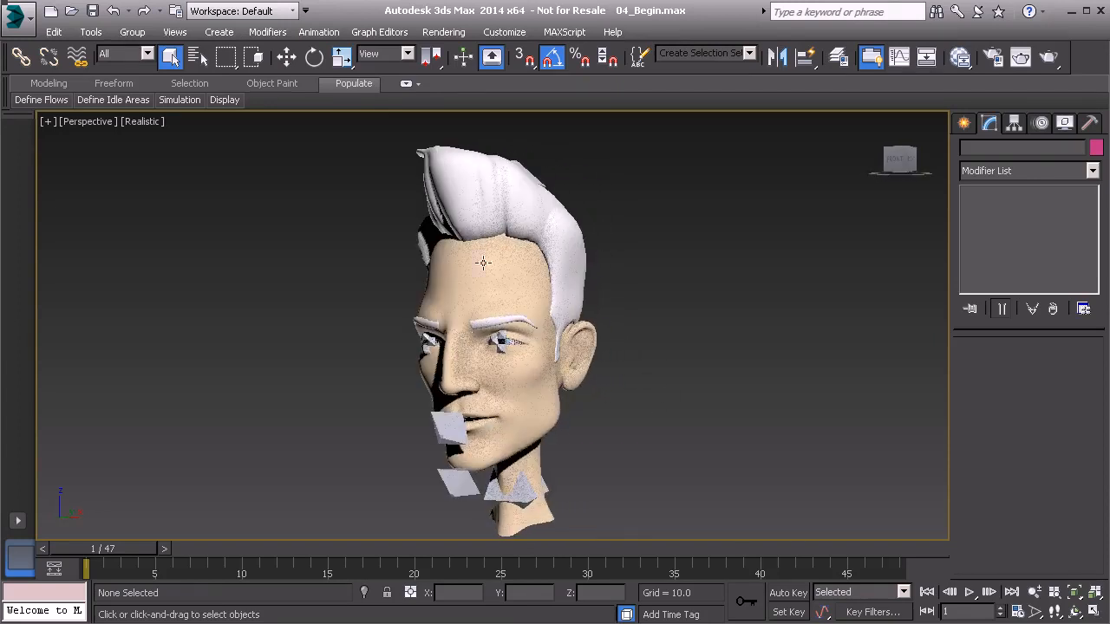
middle_click_drag(565, 352, 521, 359, "alt")
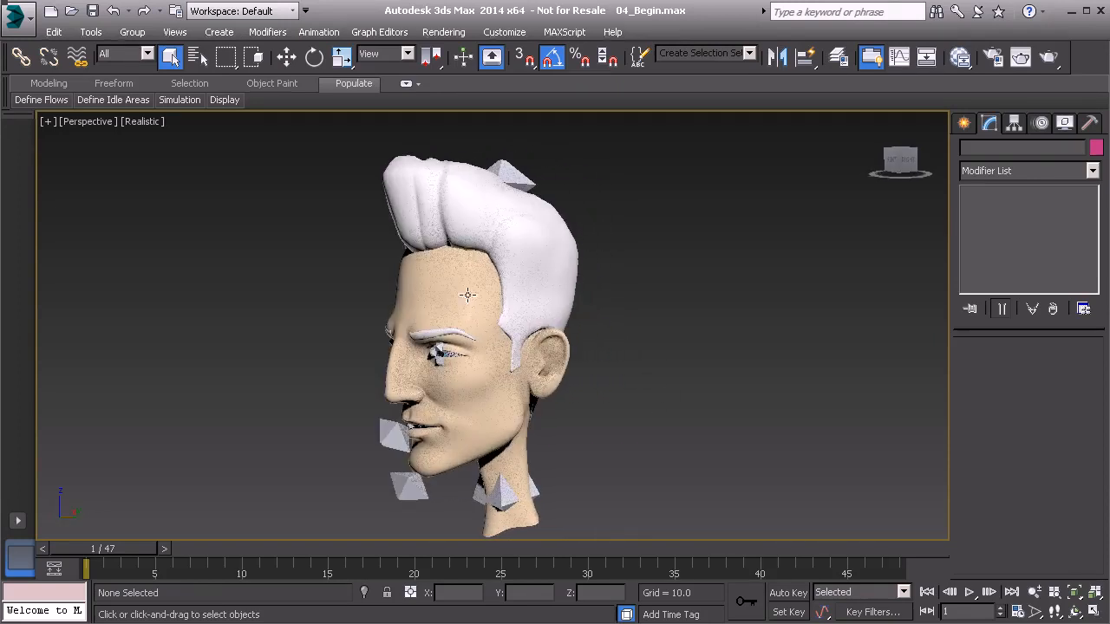
middle_click_drag(402, 327, 469, 345, "alt")
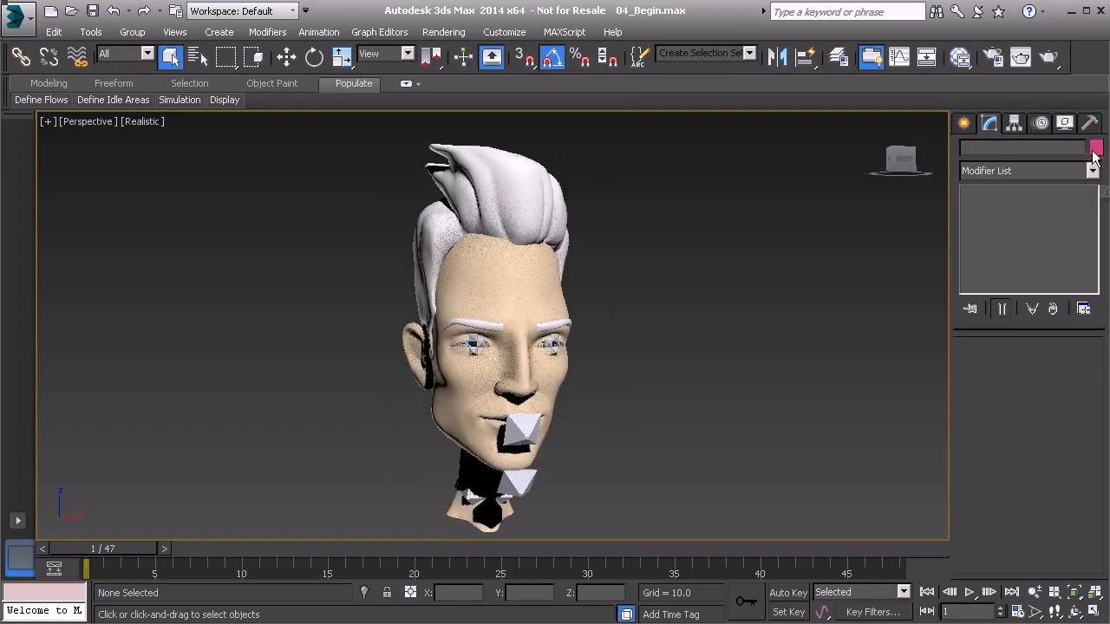
left_click(1066, 123)
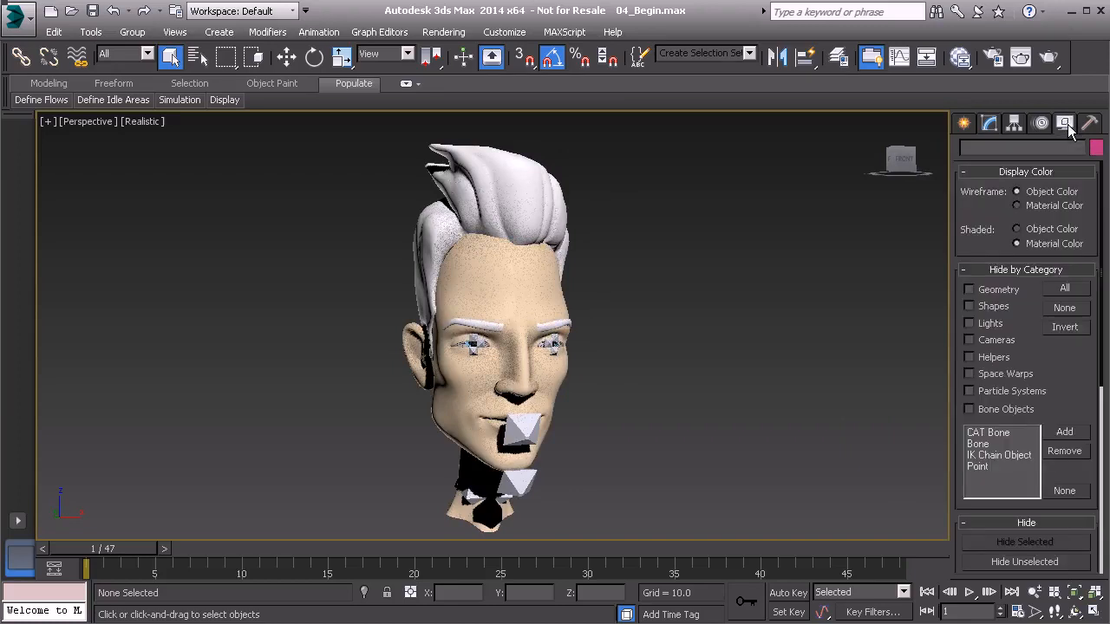
left_click(969, 410)
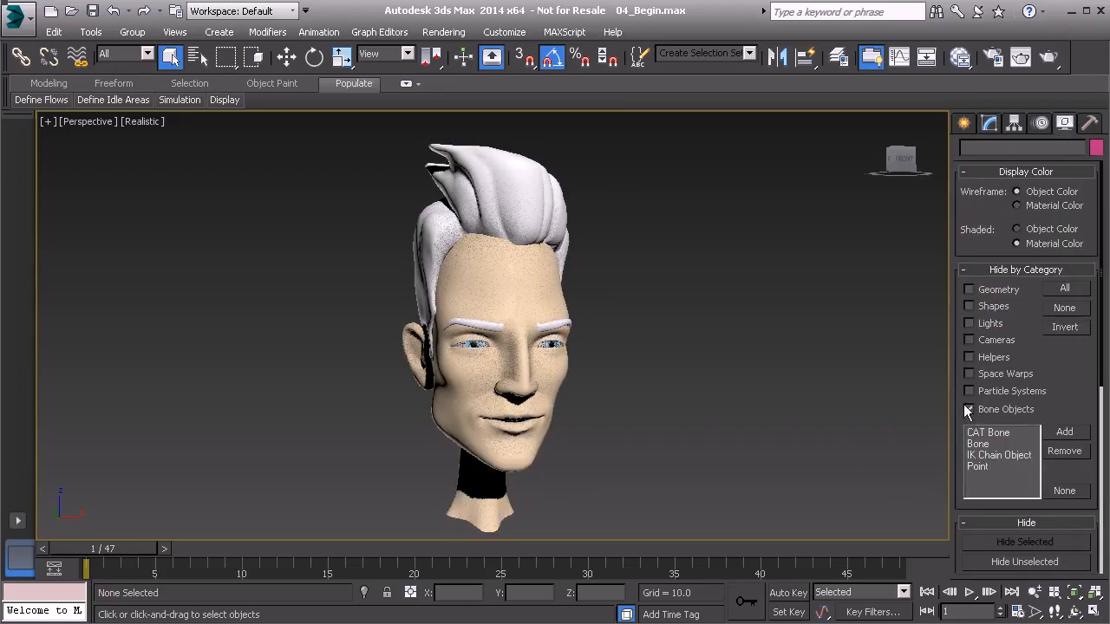
- Select all the head model's meshes and bring up their shared TurboSmooth settings
left_click_drag(339, 141, 630, 538)
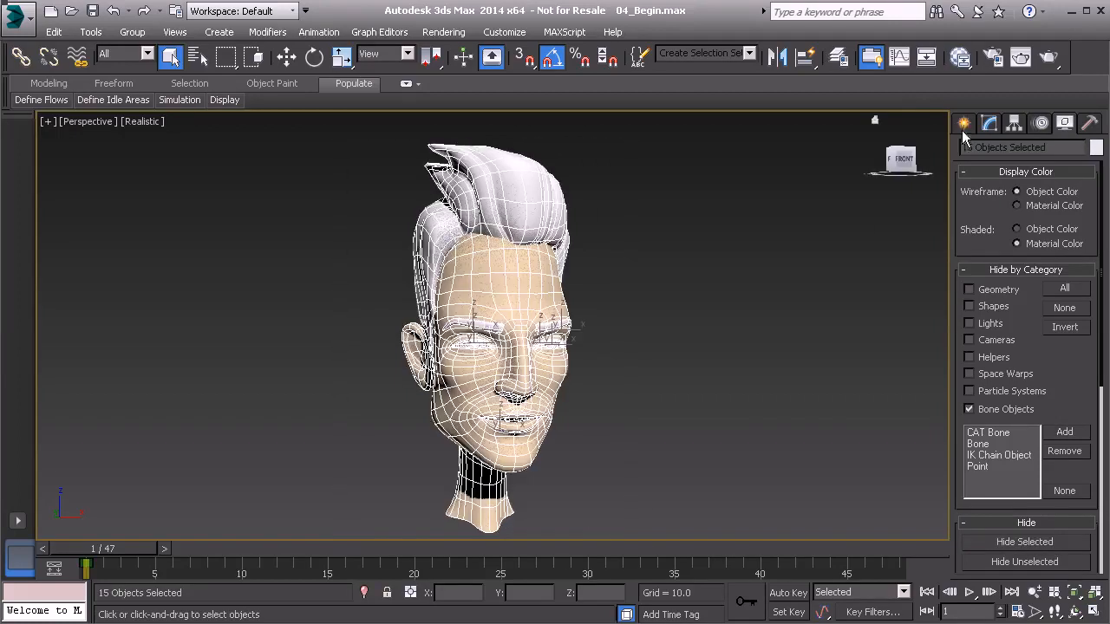
left_click(989, 124)
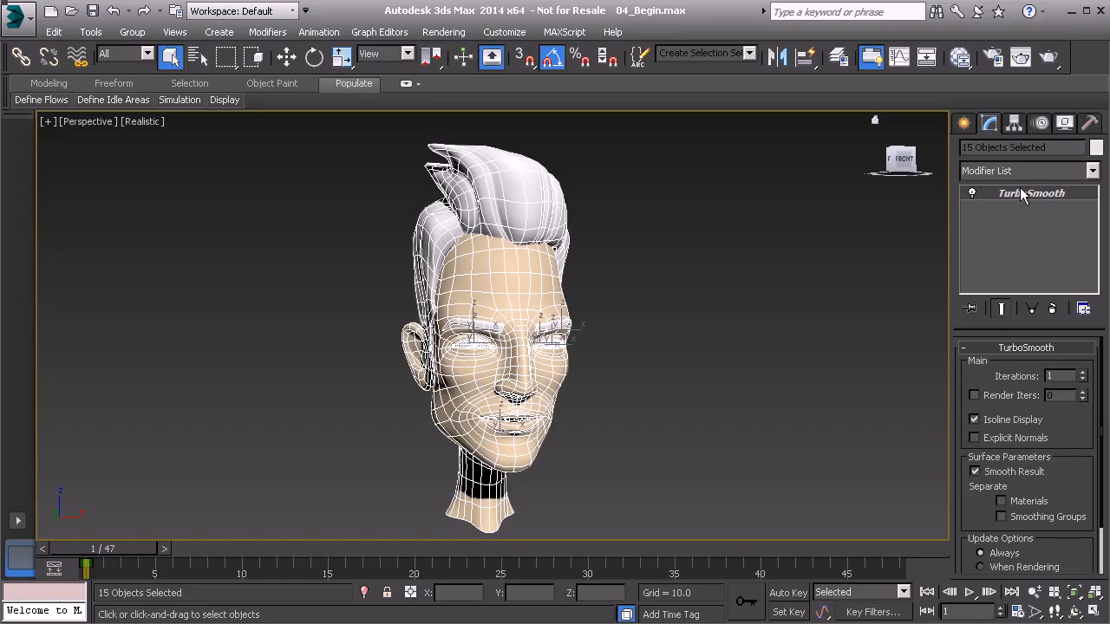
middle_click_drag(483, 330, 548, 338, "alt")
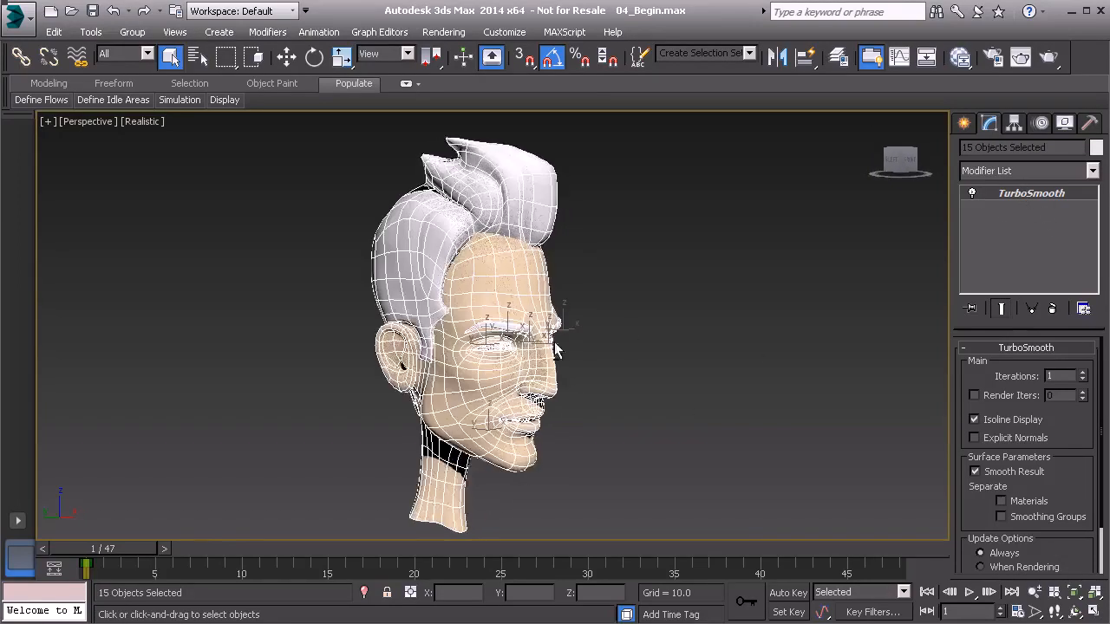
scroll(562, 382, "up", 2)
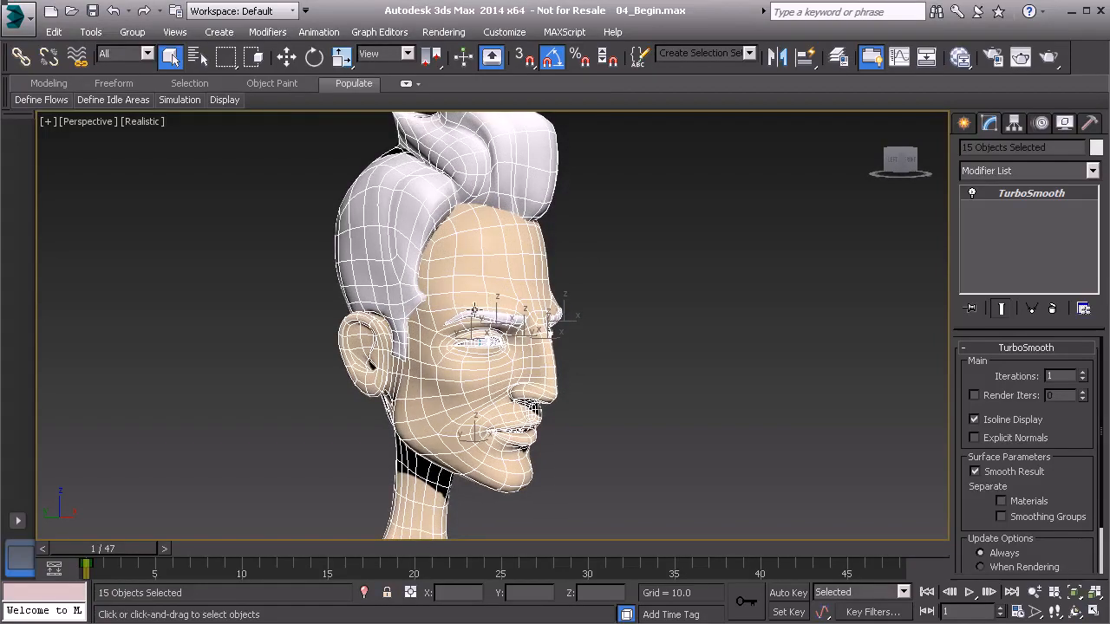
scroll(524, 290, "up", 5)
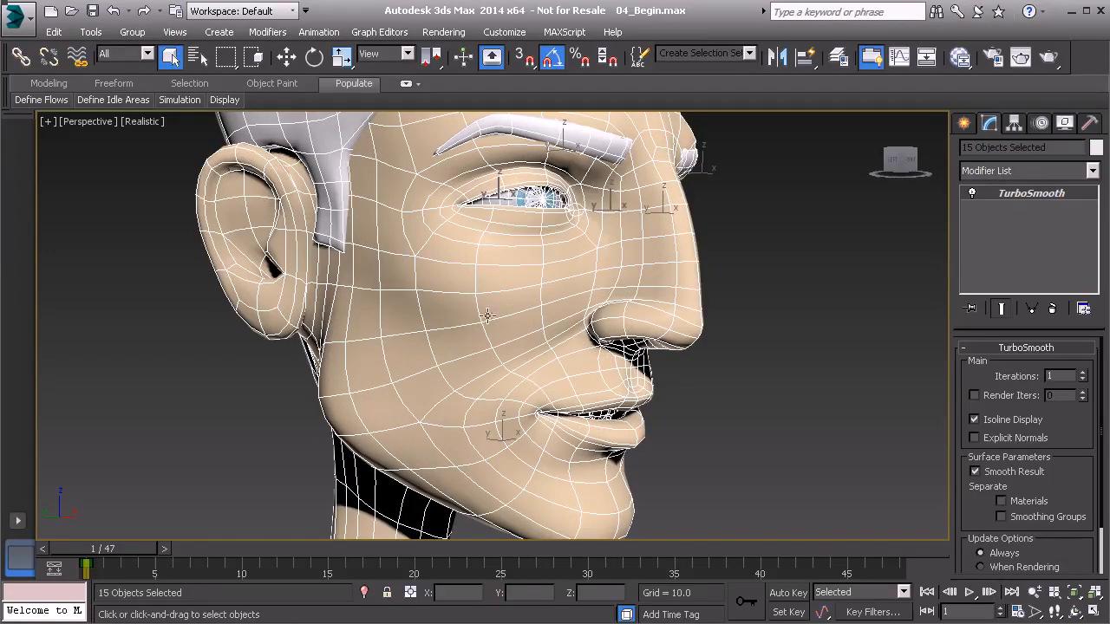
- Switch TurboSmooth's Isoline Display off to view the full mesh density, and switch it back on
left_click(974, 420)
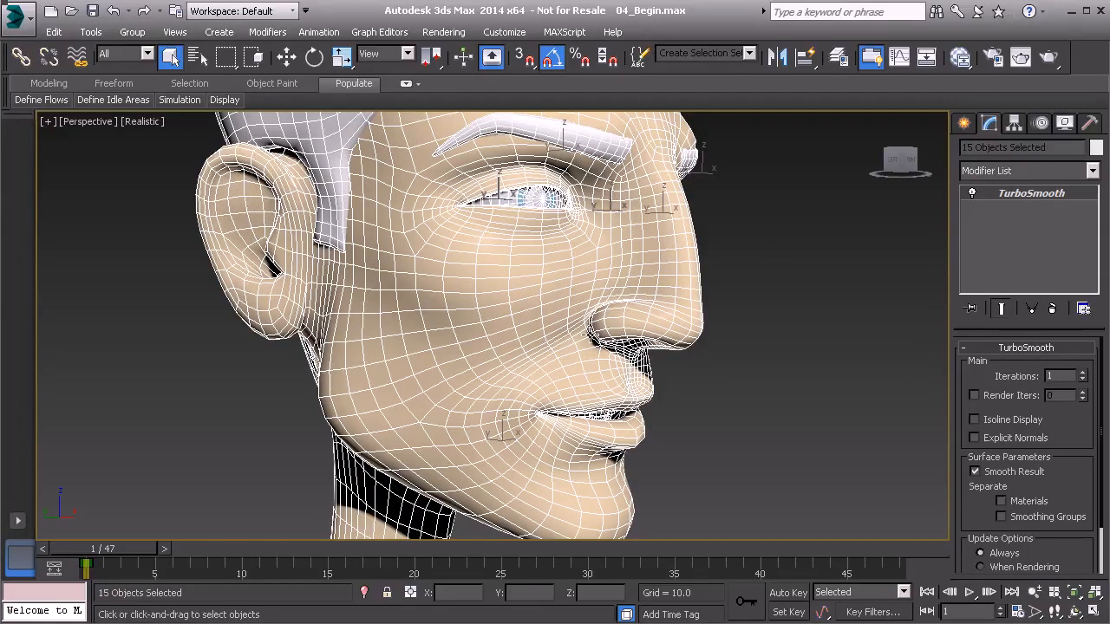
middle_click_drag(590, 335, 545, 400, "alt")
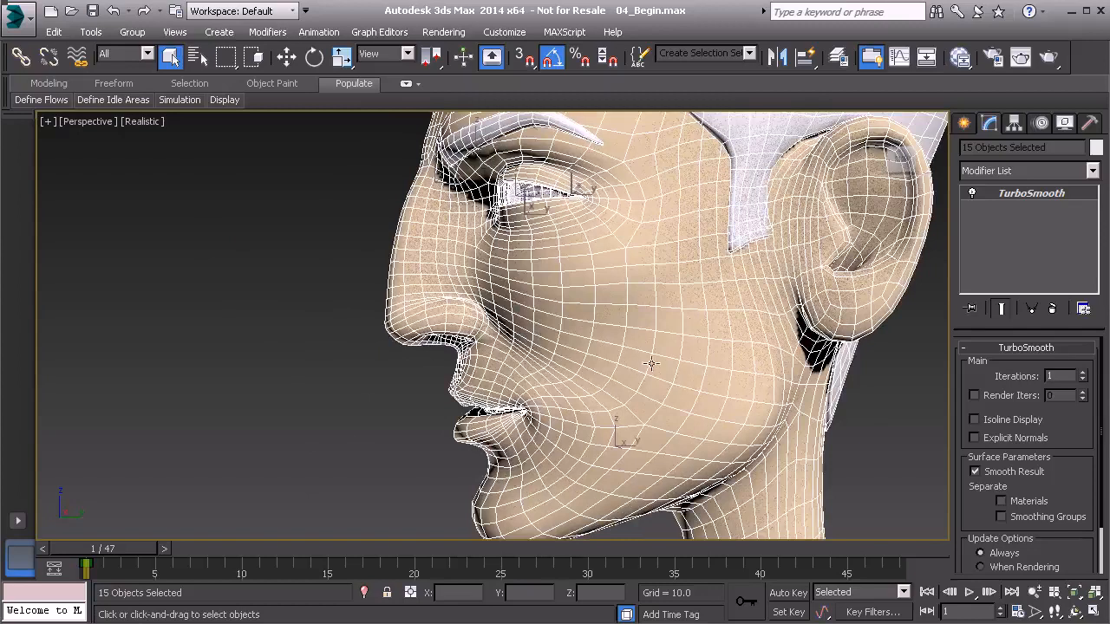
left_click(976, 420)
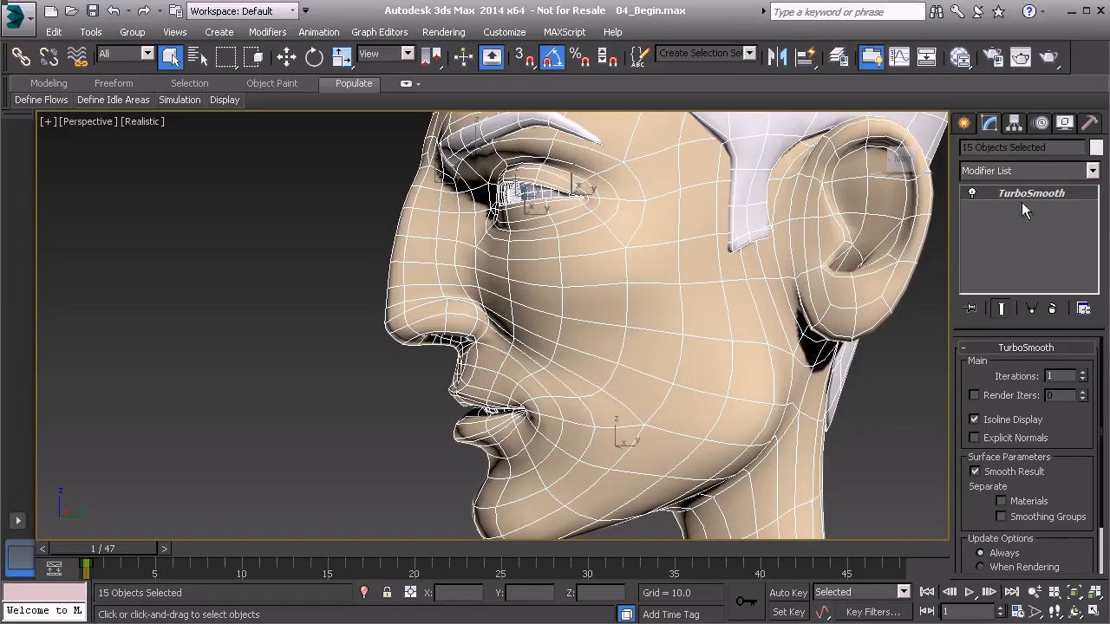
- Remove the TurboSmooth modifier from all selected head meshes
middle_click_drag(674, 162, 611, 250)
middle_click_drag(611, 250, 681, 253, "alt")
middle_click_drag(637, 367, 644, 316)
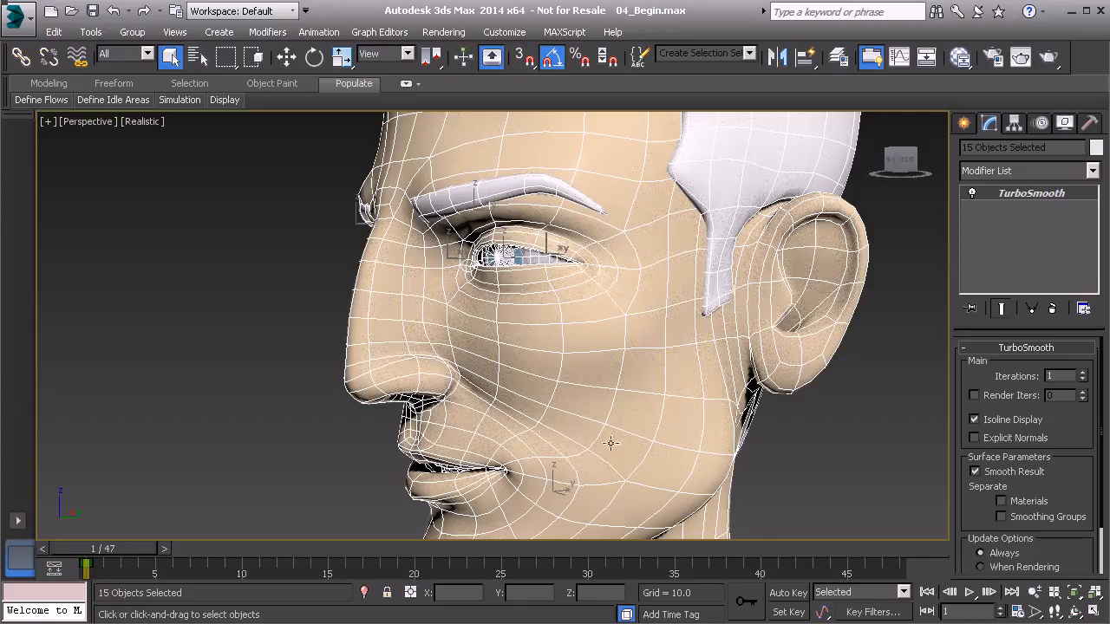
scroll(523, 356, "down", 5)
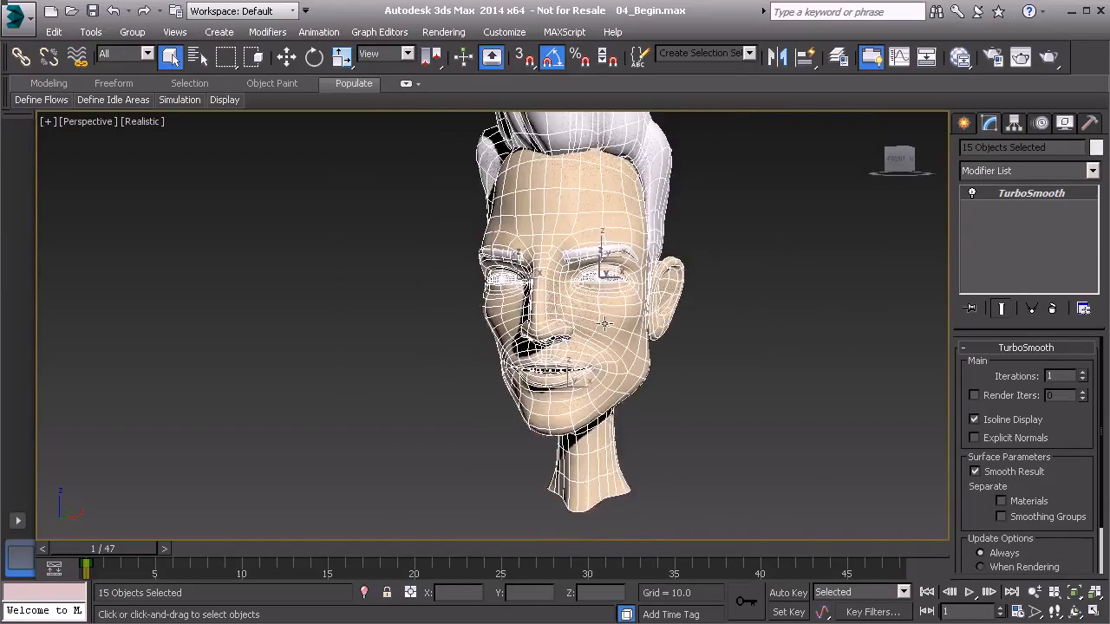
middle_click_drag(616, 265, 629, 289)
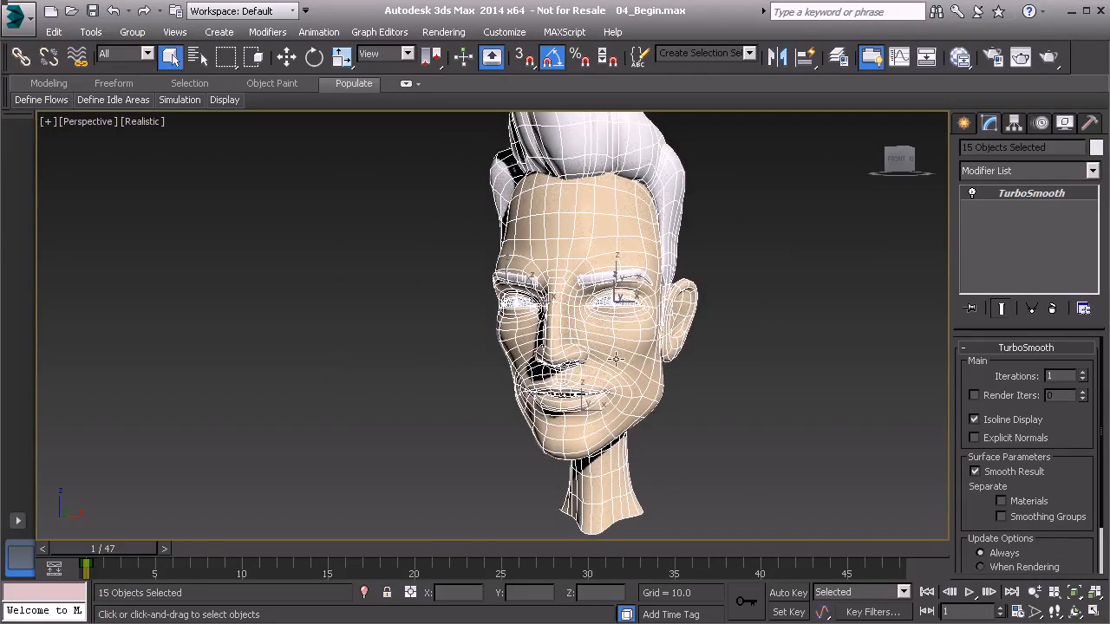
left_click(1053, 311)
middle_click_drag(690, 283, 680, 320)
- Open the layer manager and select the hair together with both eyebrows
left_click(89, 32)
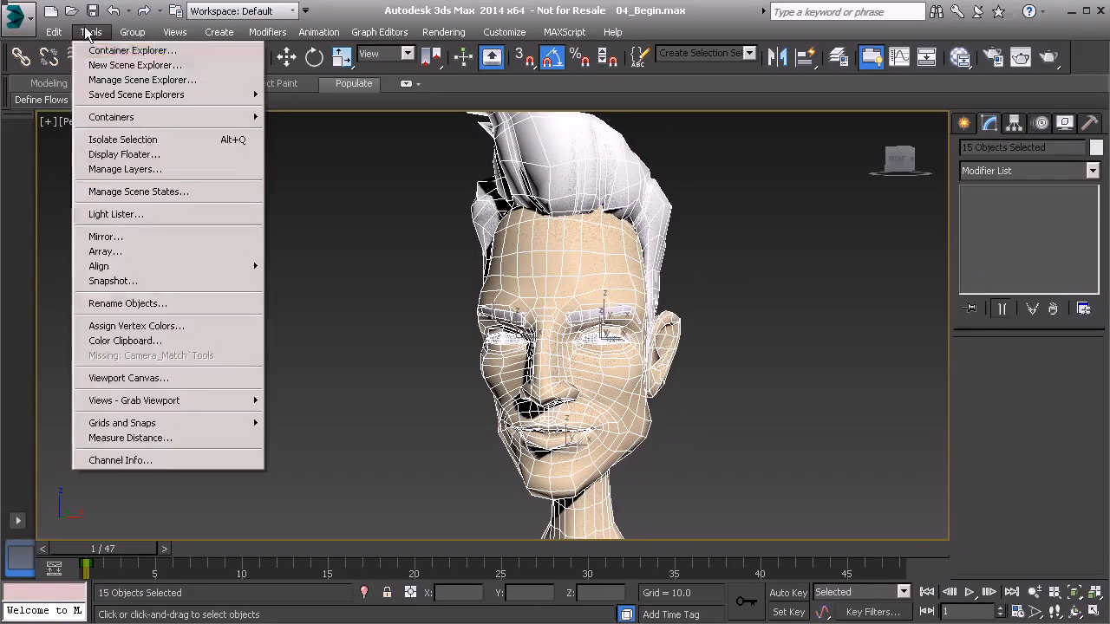
left_click(134, 169)
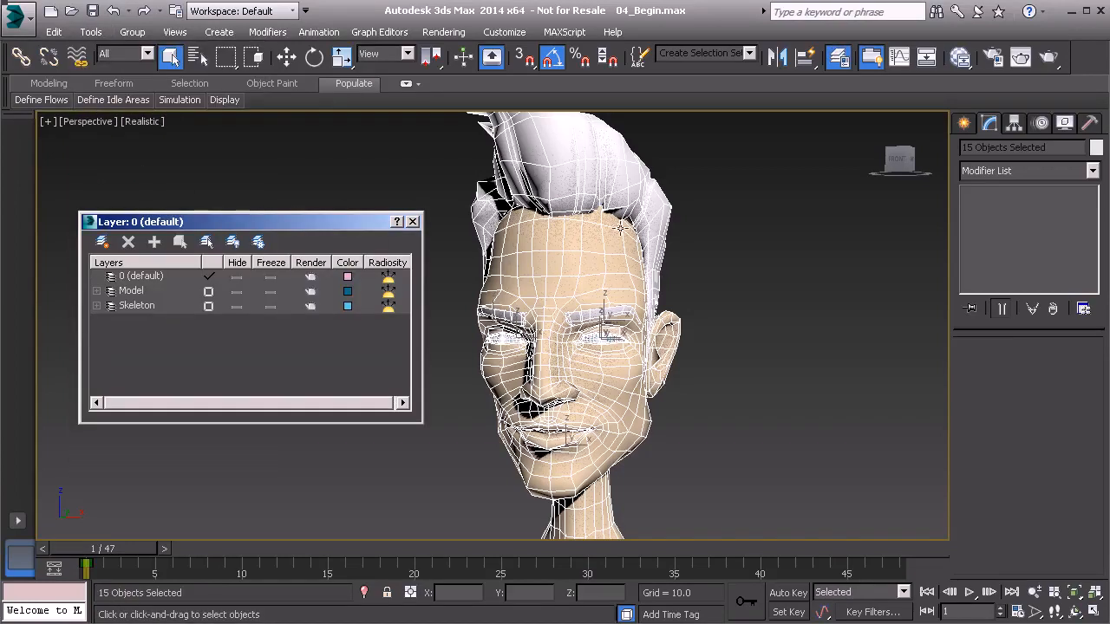
left_click(590, 176)
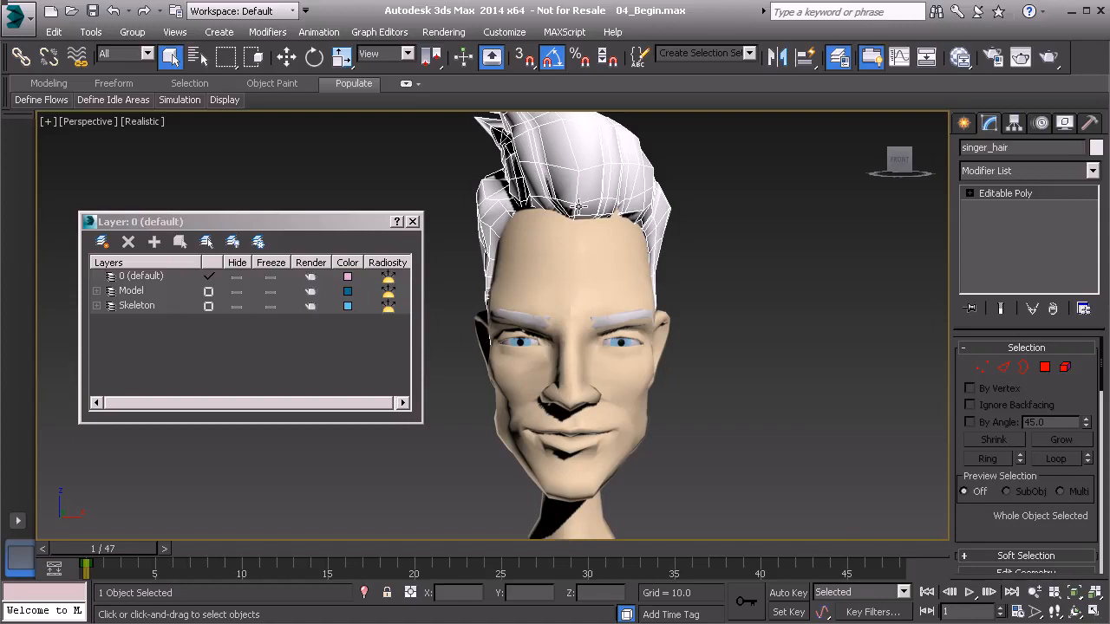
left_click(520, 318)
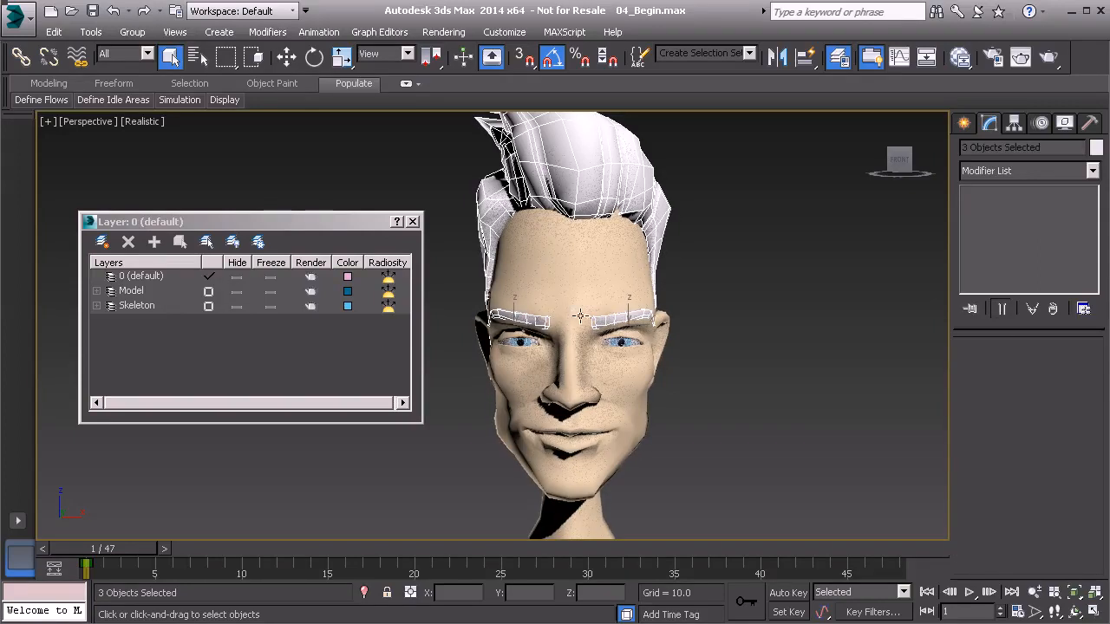
middle_click_drag(564, 310, 655, 330, "alt")
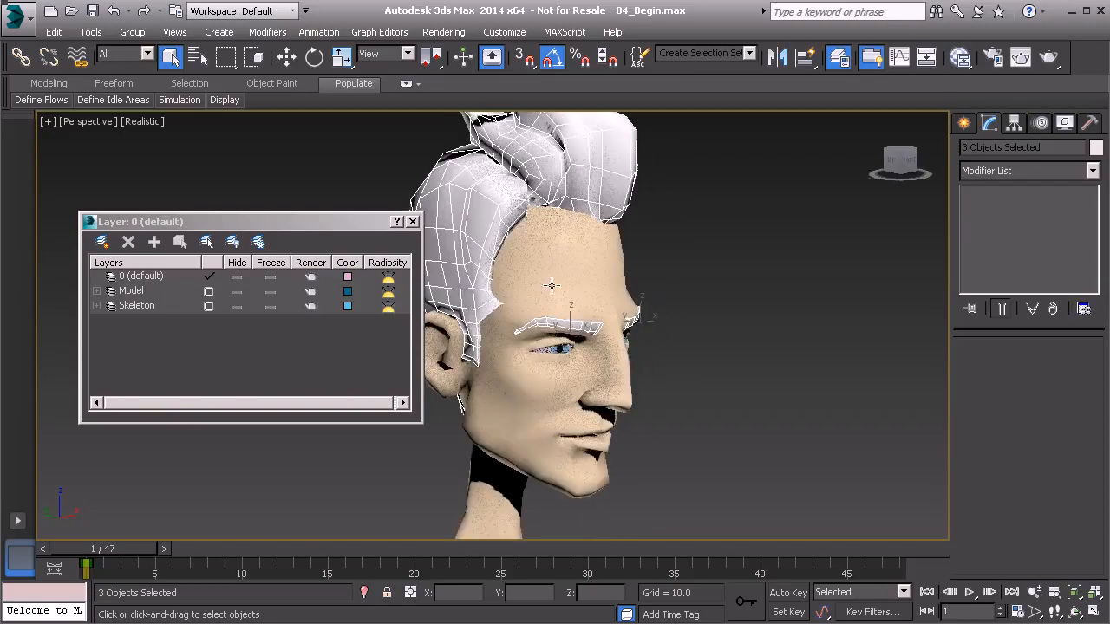
middle_click_drag(591, 308, 629, 315, "alt")
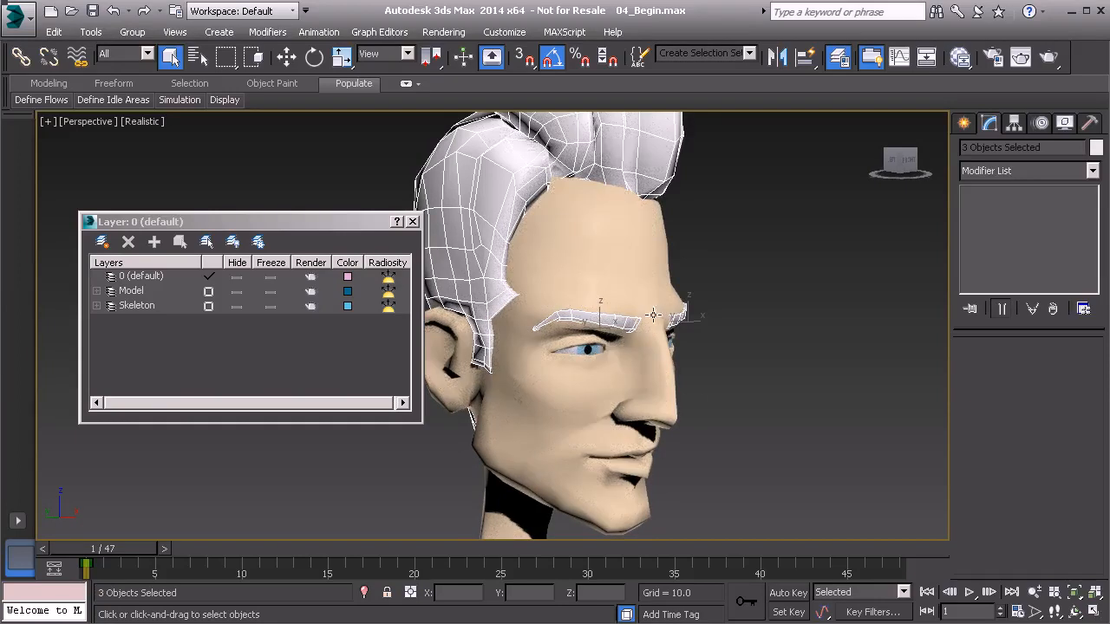
- Put the selected hair and eyebrows on a new hidden layer named Temp, keeping 0 (default) as the current layer
left_click(101, 242)
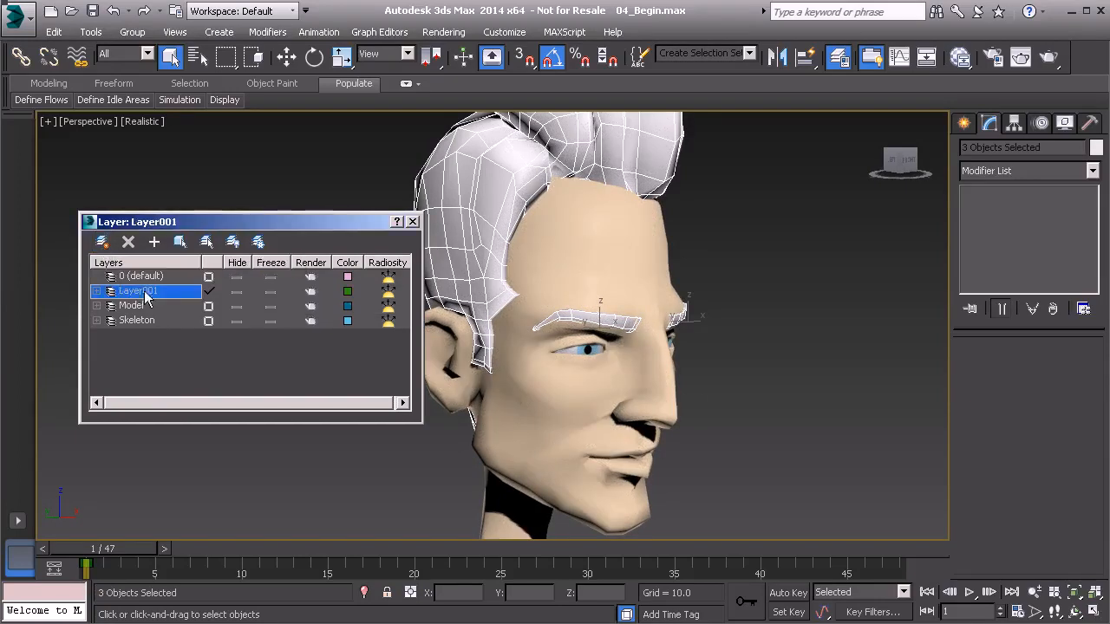
left_click(208, 278)
left_click(146, 291)
left_click(155, 291)
type("Temp")
key("Return")
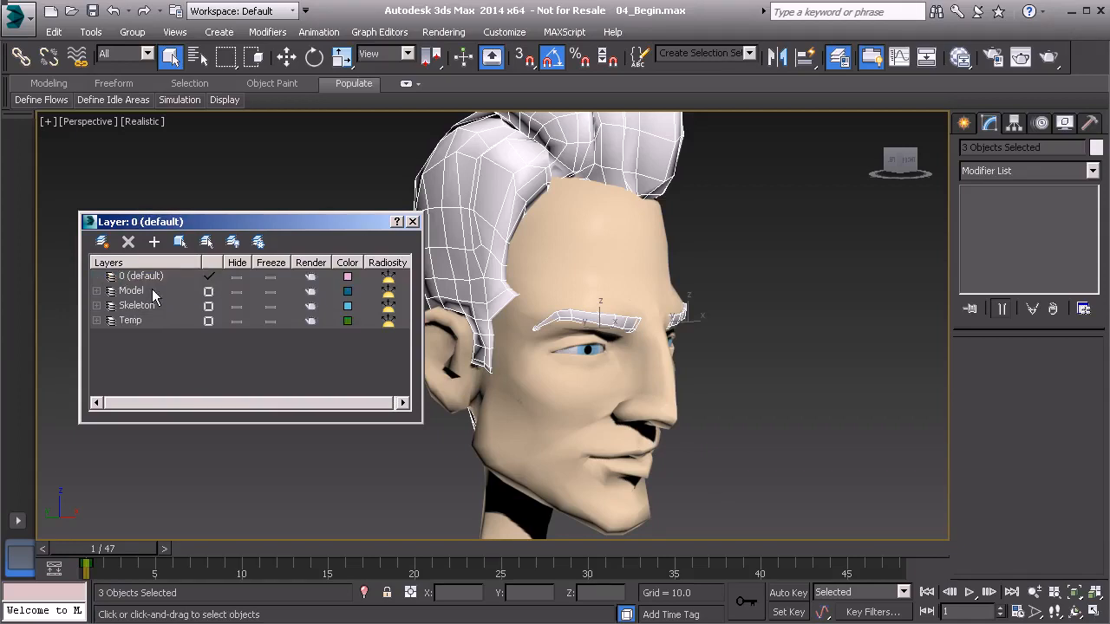
left_click(236, 321)
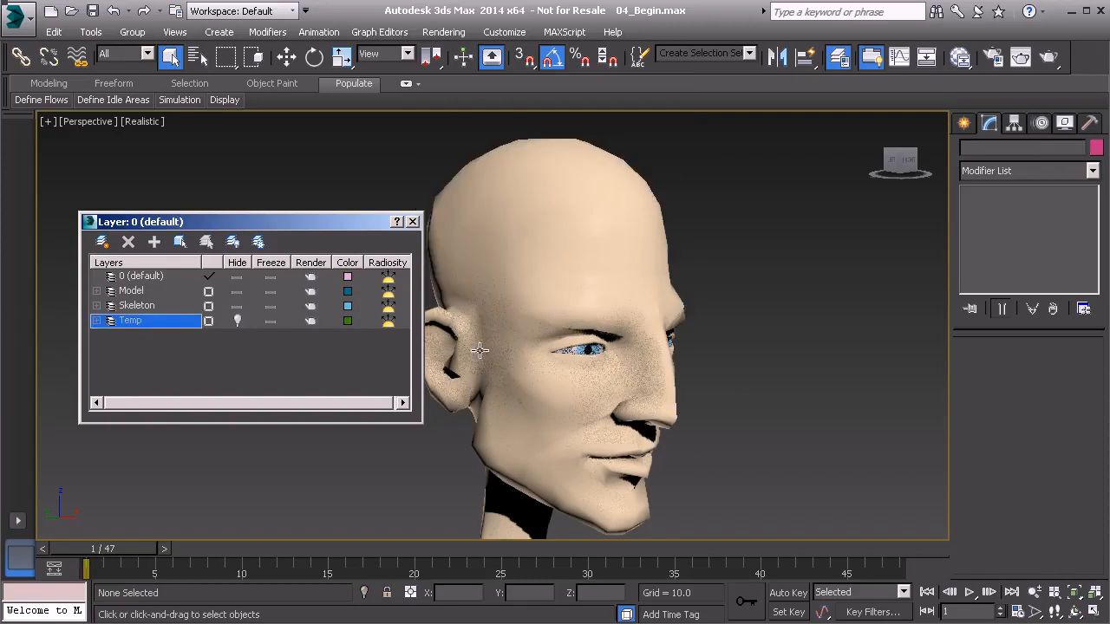
- Select the tongue inside the mouth using wireframe display and add it to the Temp layer
middle_click_drag(608, 373, 583, 408, "alt")
middle_click_drag(583, 408, 655, 351)
middle_click_drag(655, 351, 589, 356, "alt")
scroll(579, 376, "up", 1)
mouse_move(558, 389)
middle_mouse_down("alt")
mouse_move(615, 384)
mouse_move(593, 369)
mouse_move(612, 392)
middle_mouse_up("alt")
scroll(615, 384, "up", 3)
key("F3")
scroll(613, 392, "up", 5)
scroll(557, 425, "up", 1)
left_click(557, 423)
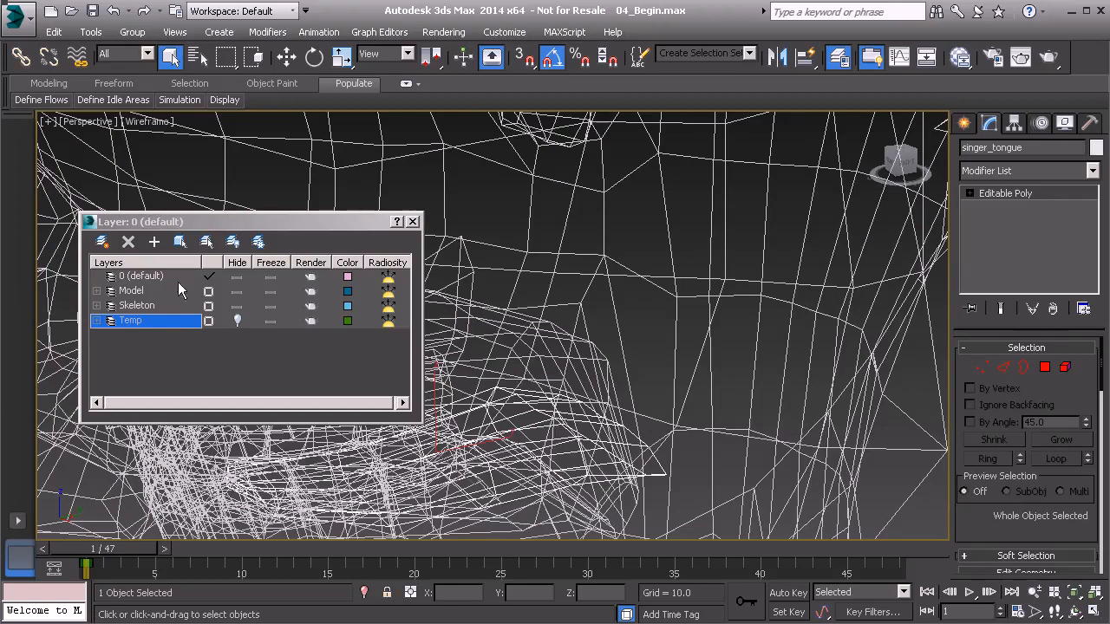
left_click(153, 242)
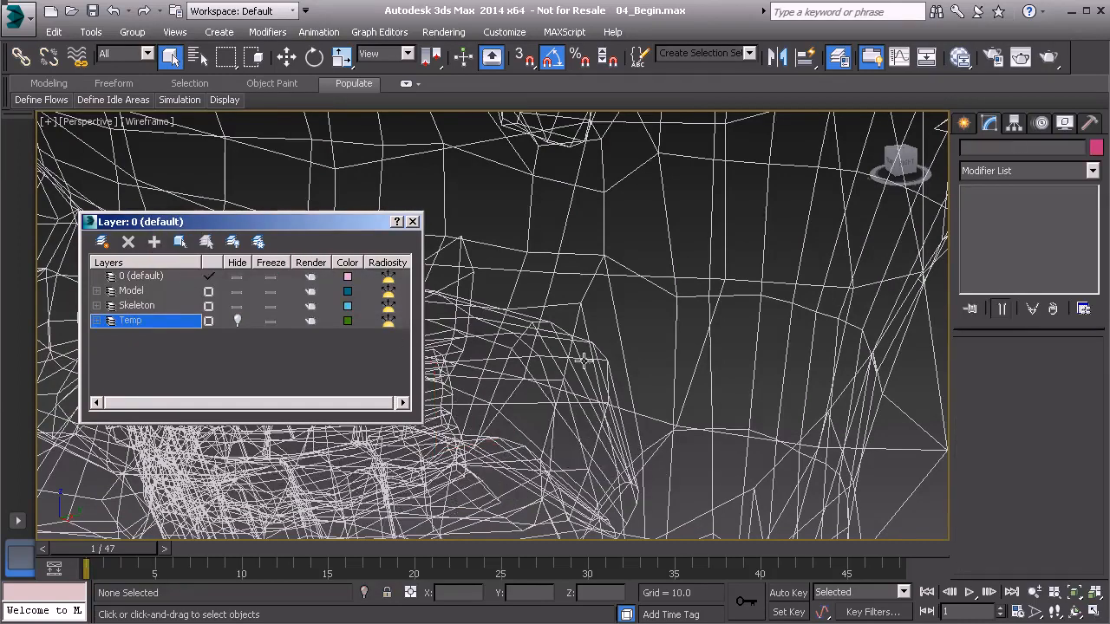
- Unhide the bone objects by category
scroll(572, 363, "down", 8)
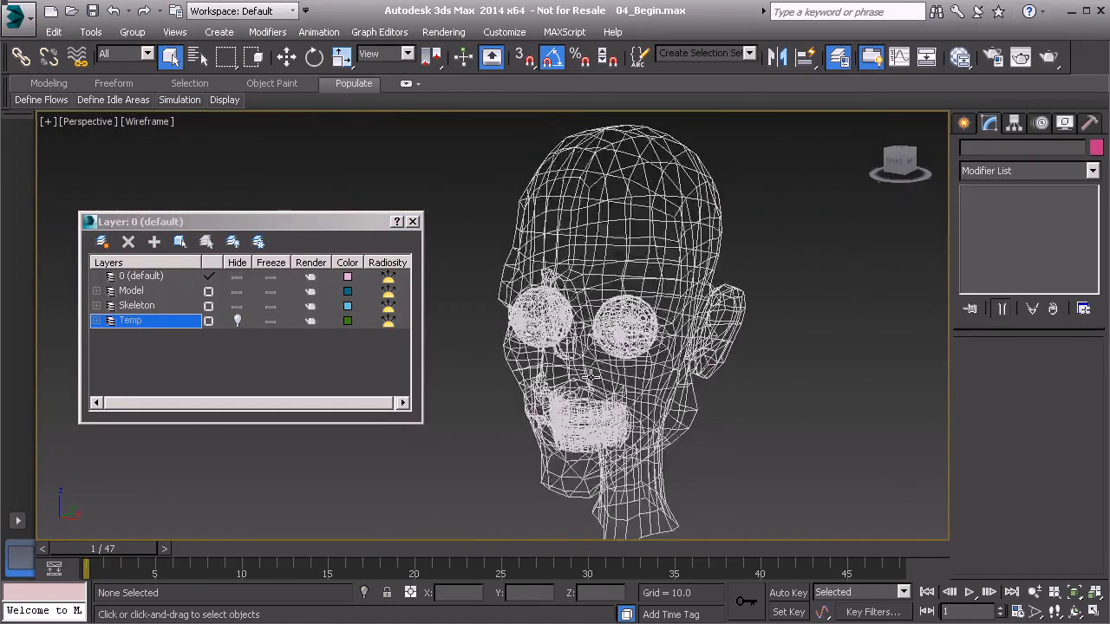
scroll(563, 420, "up", 3)
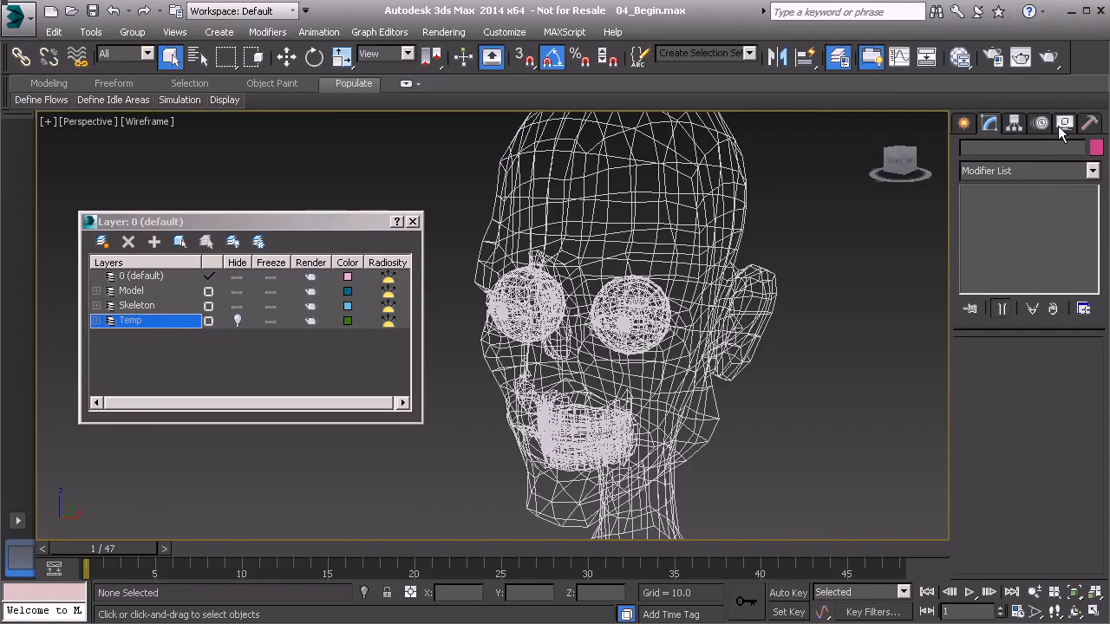
left_click(1063, 123)
left_click(971, 411)
middle_click_drag(599, 303, 684, 334, "alt")
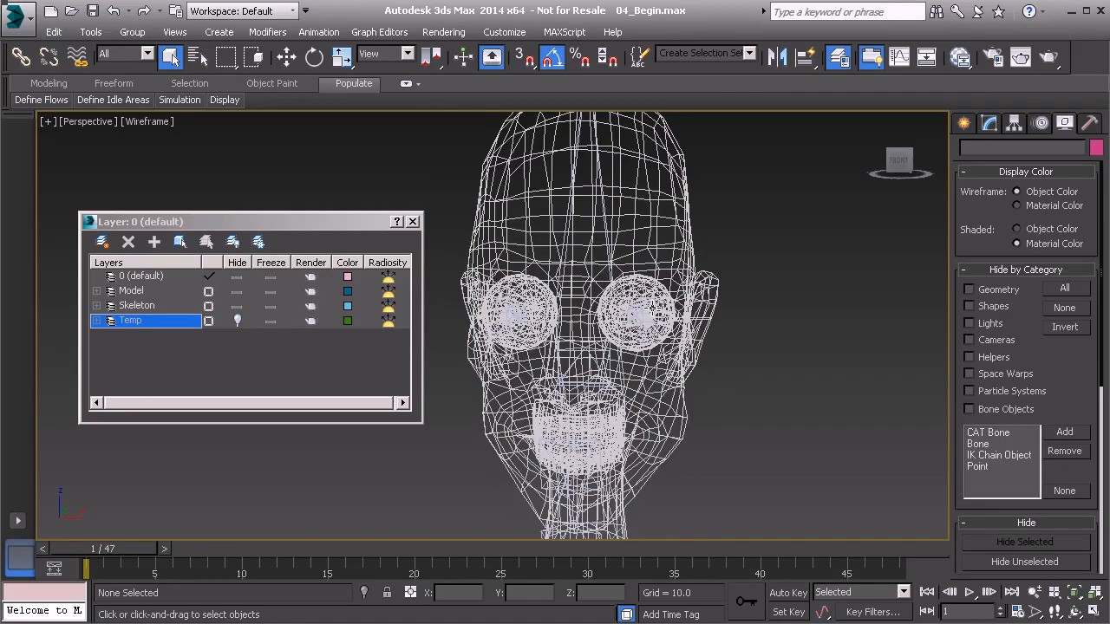
- Return the viewport to shaded display and add the head mesh to the Temp layer
scroll(624, 364, "up", 3)
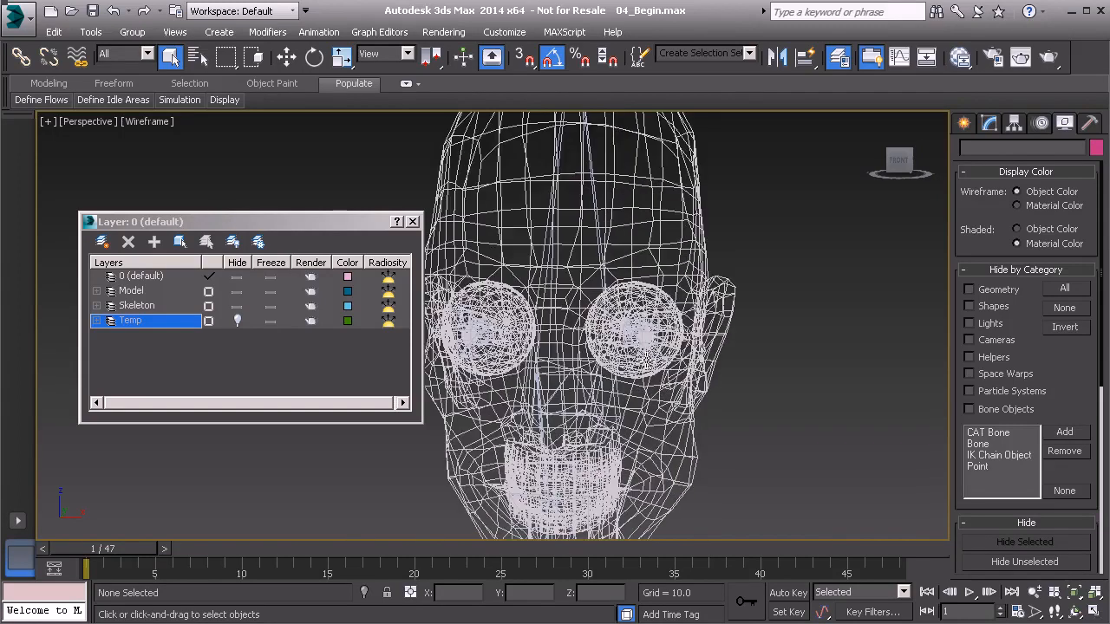
key("F3")
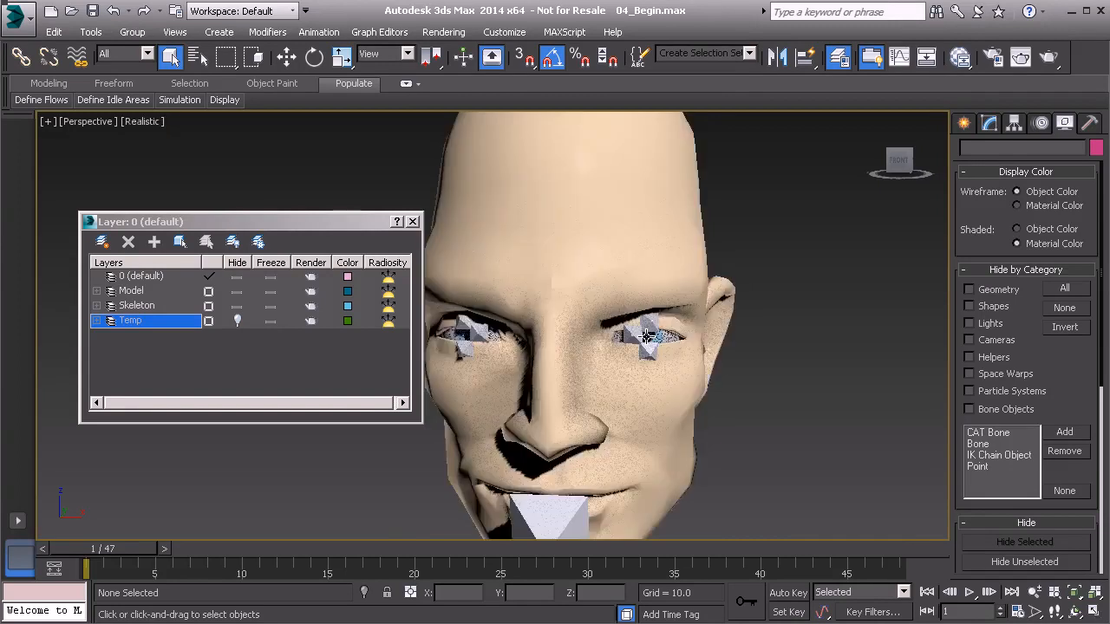
left_click(658, 252)
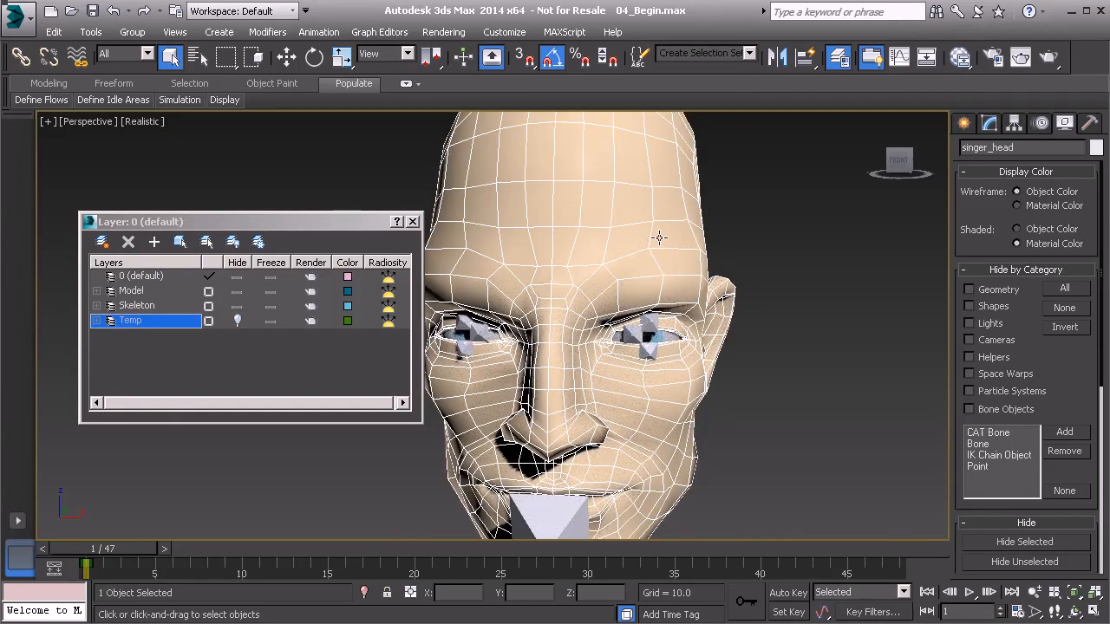
left_click(154, 242)
- Select the main, outer and pupil meshes of the singer's left eye, using wireframe display to reach the inner part
middle_click_drag(468, 327, 600, 355, "alt")
left_click_drag(740, 285, 722, 263)
mouse_move(723, 341)
middle_mouse_down("alt")
mouse_move(629, 334)
mouse_move(720, 355)
middle_mouse_up("alt")
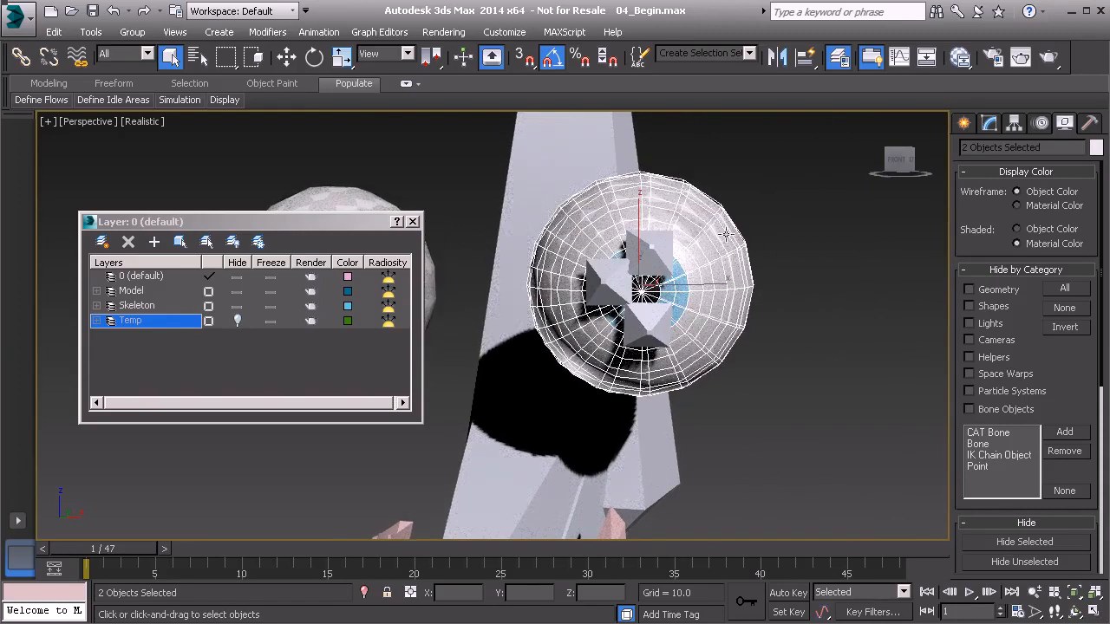
mouse_move(697, 293)
middle_mouse_down()
mouse_move(703, 341)
mouse_move(667, 355)
mouse_move(693, 366)
middle_mouse_up()
key("F3")
scroll(700, 366, "up", 6)
middle_click_drag(620, 376, 569, 381, "alt")
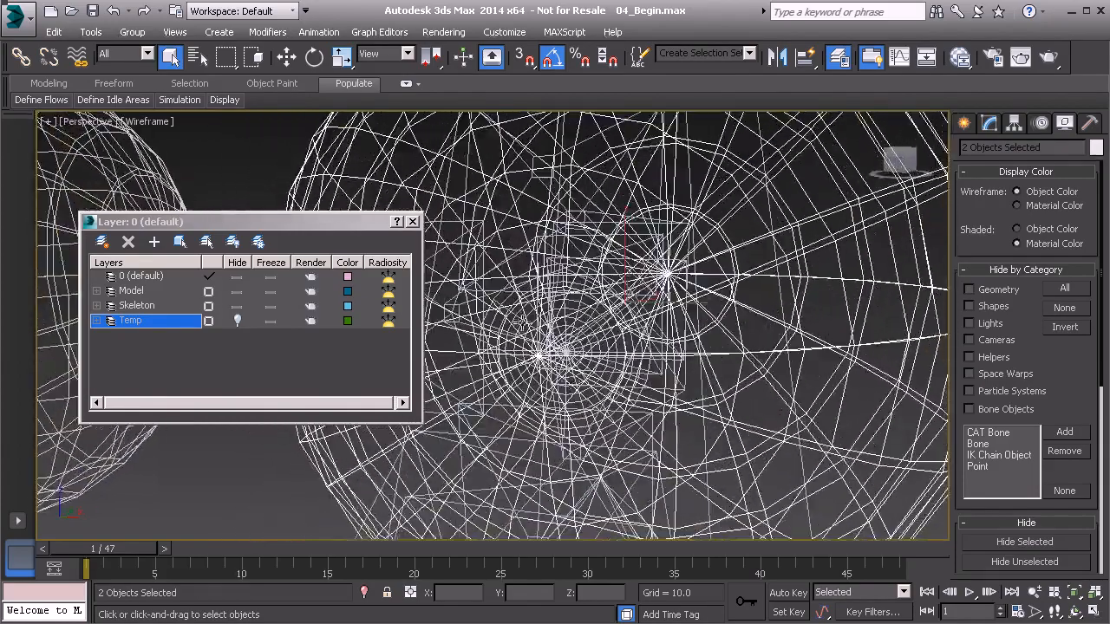
left_click(511, 302, "ctrl")
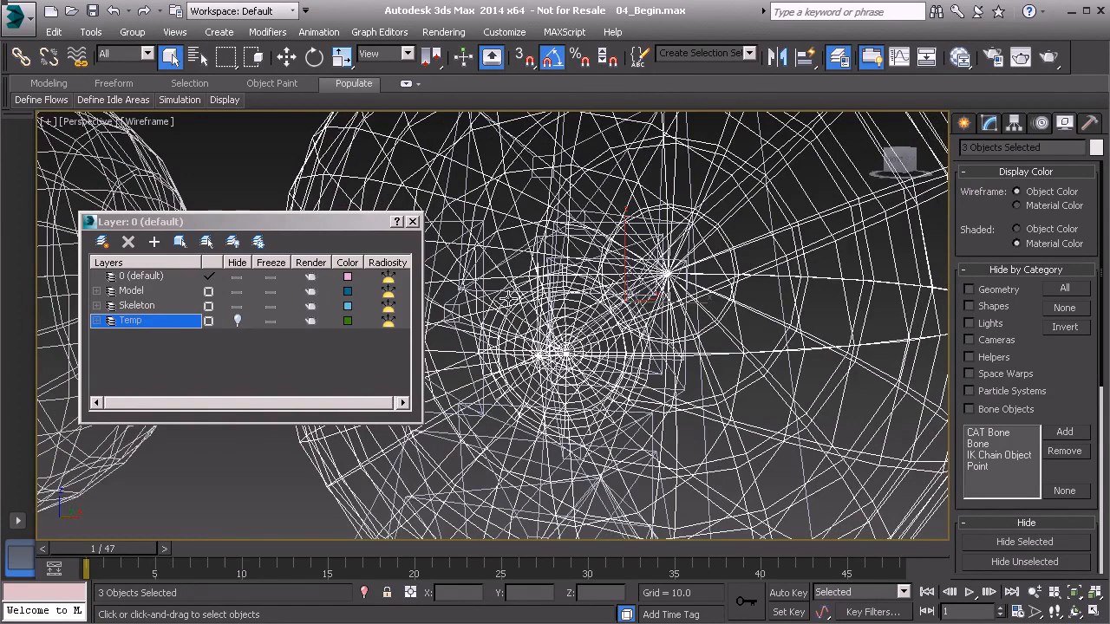
scroll(576, 355, "down", 6)
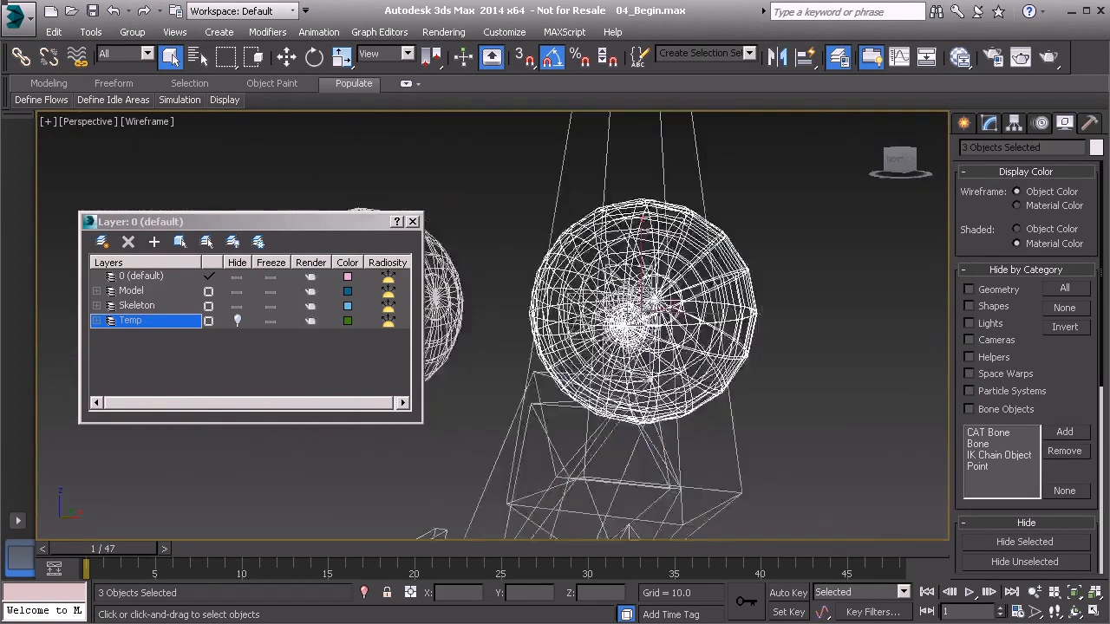
middle_click_drag(608, 345, 602, 349, "alt")
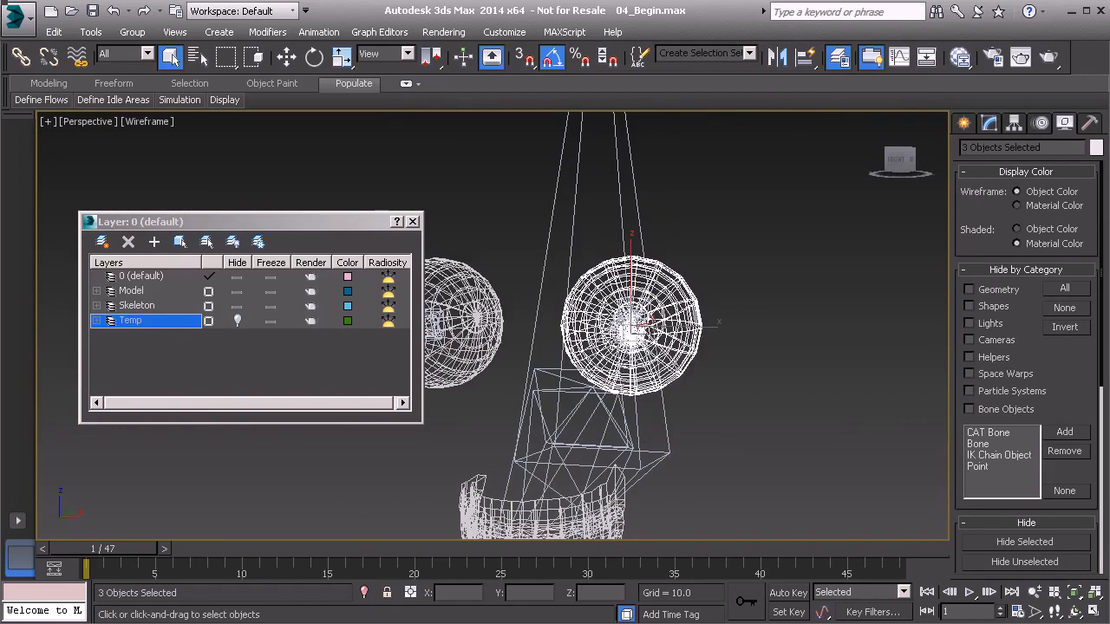
- Apply a Skin modifier to the three selected left eye meshes and bring its bone list into view
left_click(990, 124)
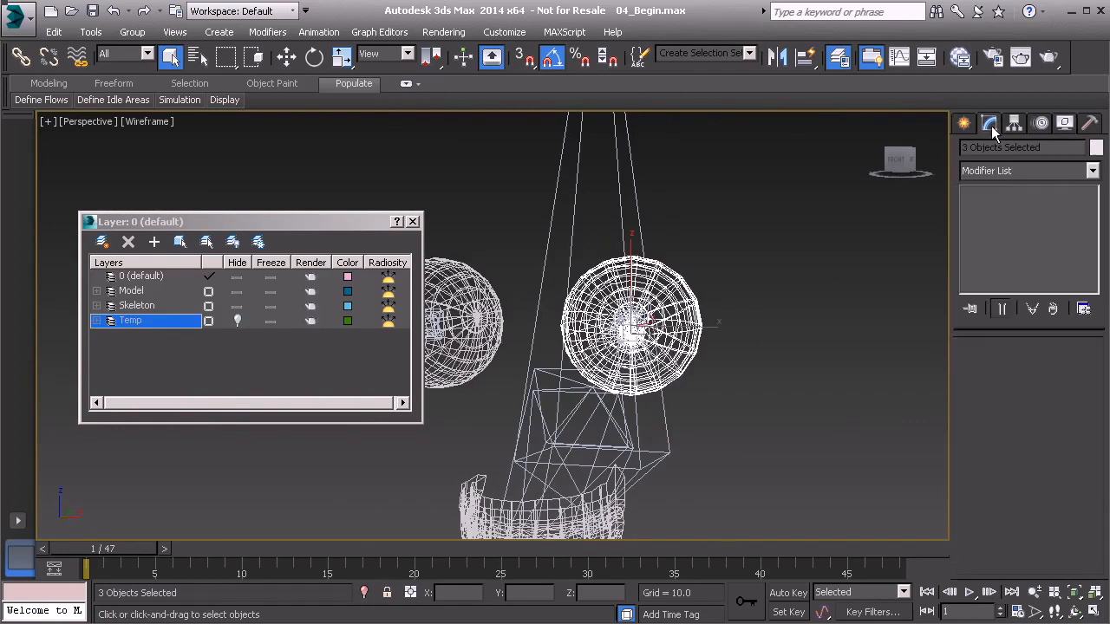
left_click(1004, 172)
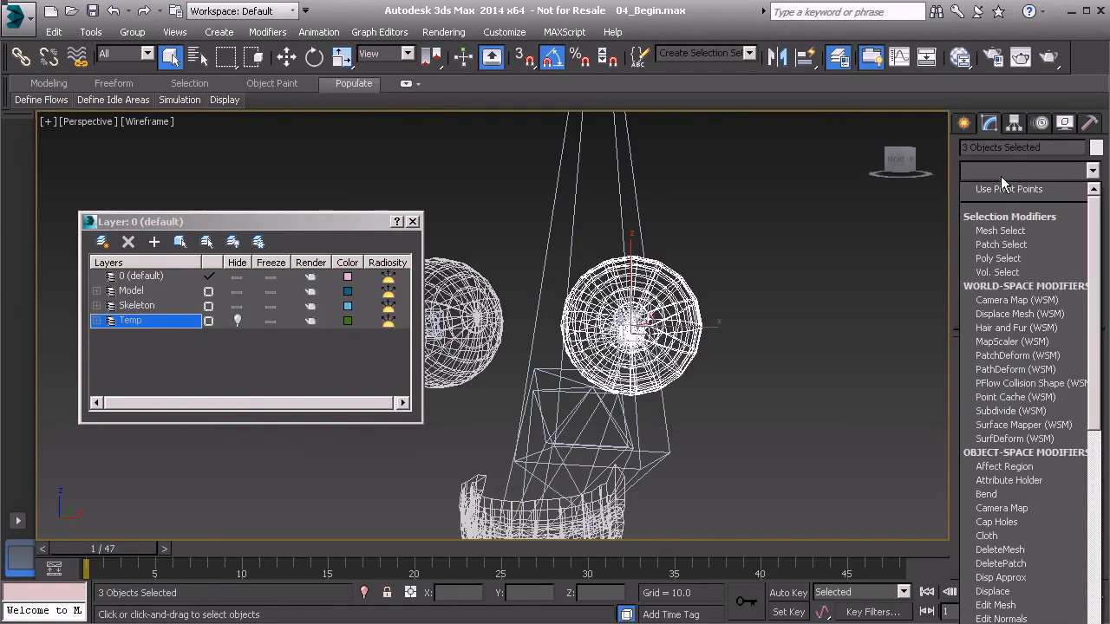
scroll(1026, 295, "down", 20)
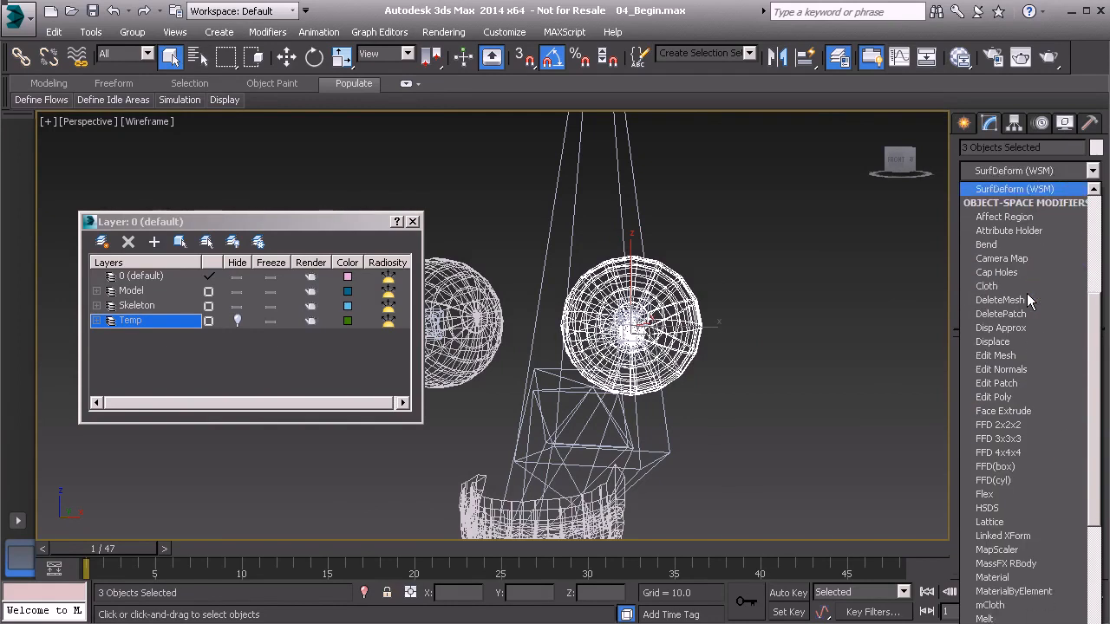
left_click(1017, 341)
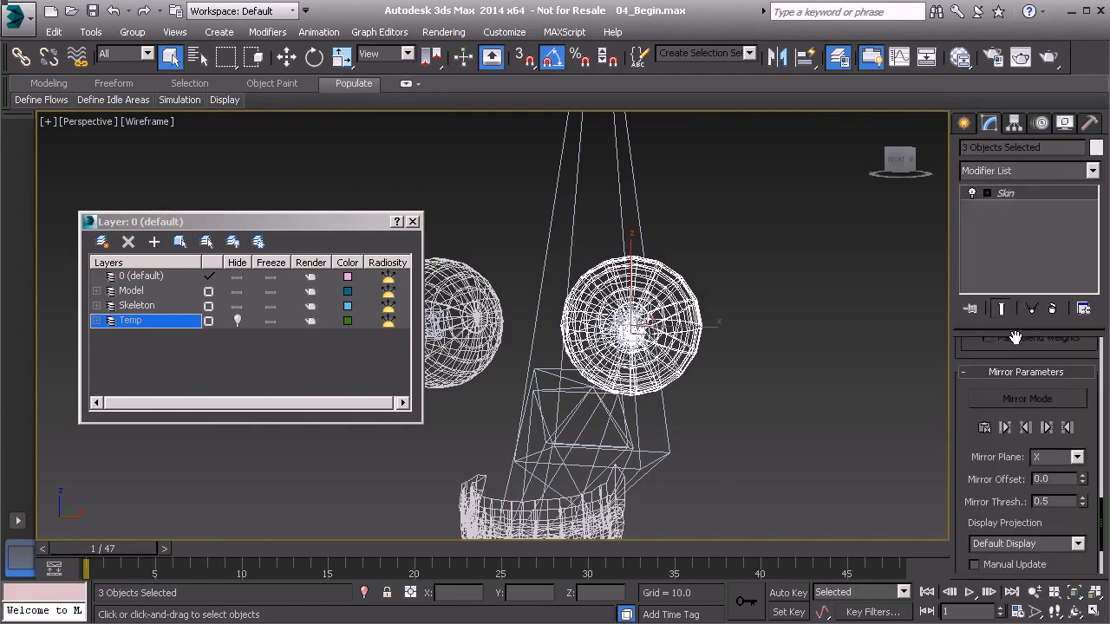
scroll(962, 393, "up", 5)
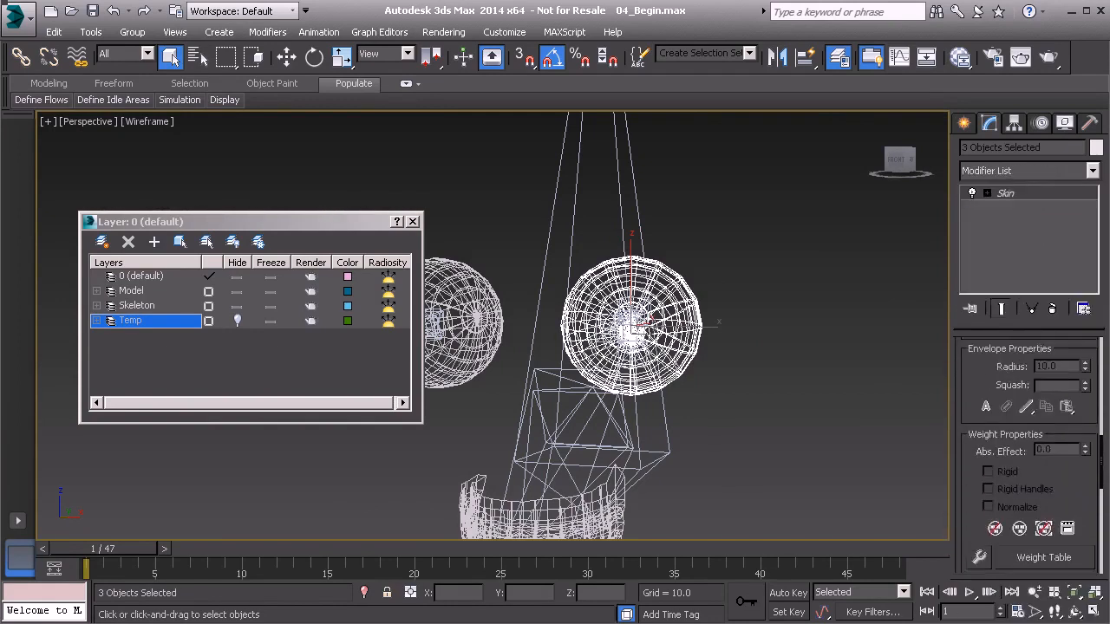
scroll(970, 395, "up", 5)
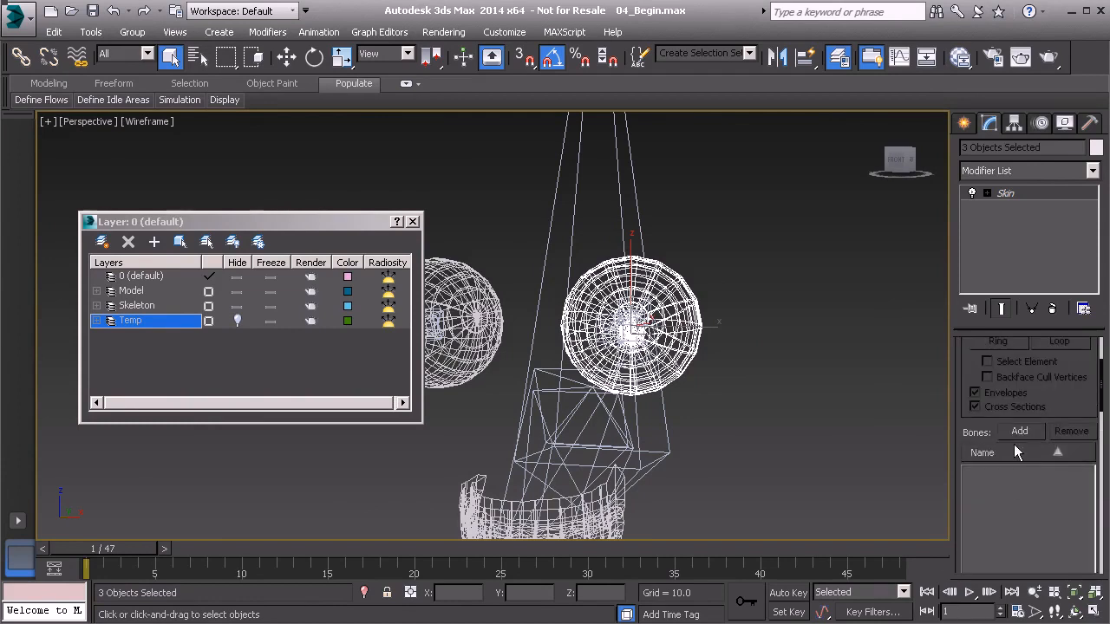
- Add Bn_L_Eye01 as the skin bone for the left eye meshes
left_click(1022, 432)
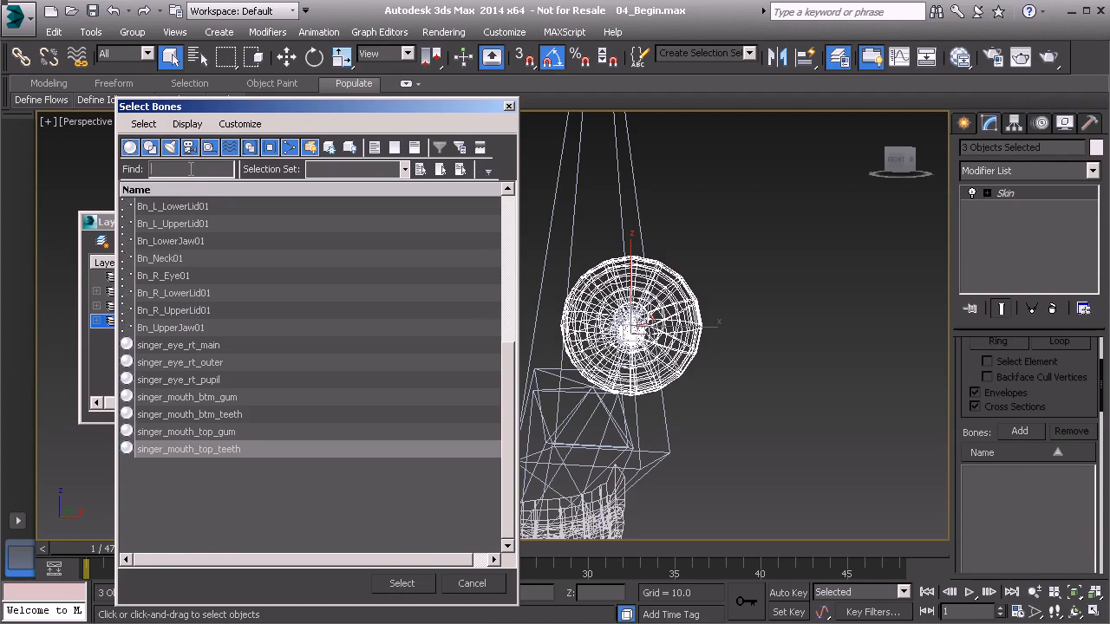
type("Bn_l")
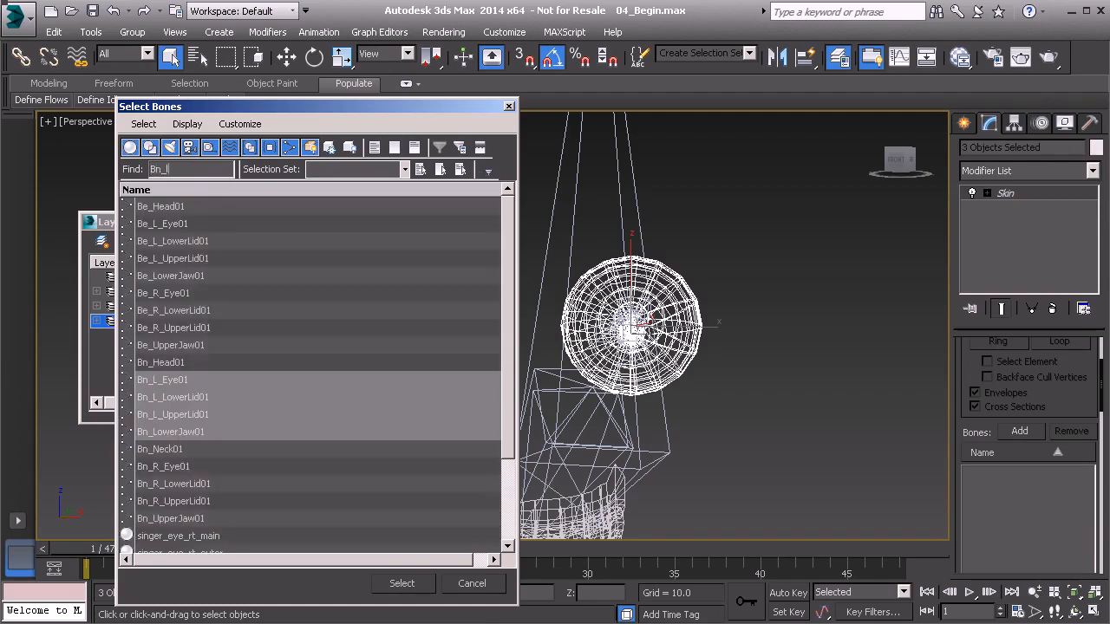
left_click(182, 382)
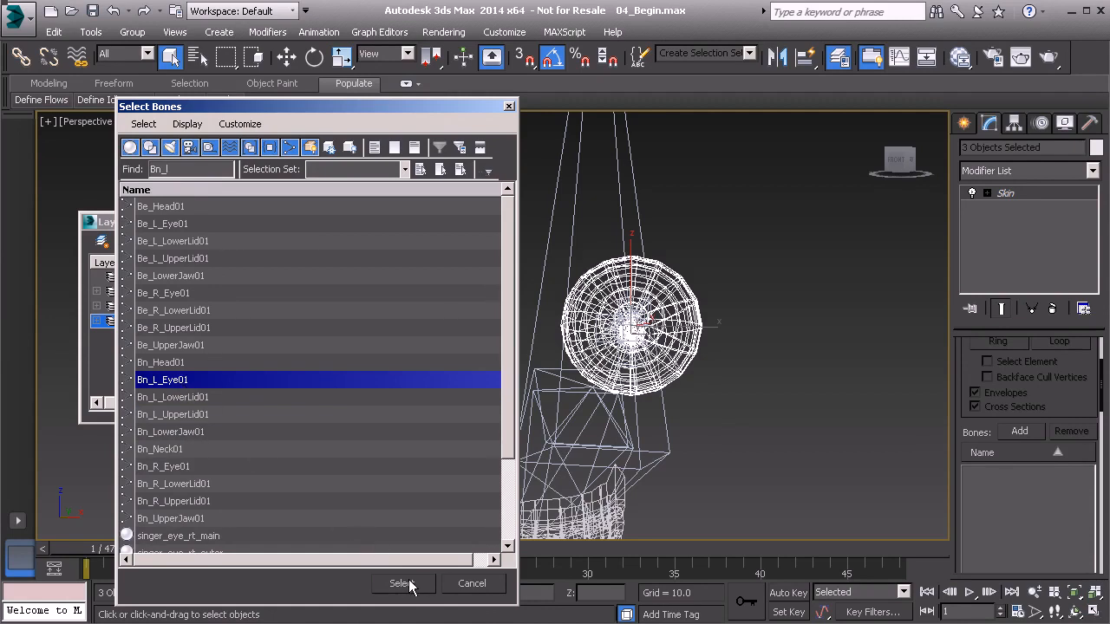
left_click(401, 583)
- Select the Bn_L_Eye01 bone and rotate it back and forth to test how the left eye meshes follow
middle_click_drag(649, 345, 660, 376)
middle_click_drag(575, 371, 638, 414, "alt")
scroll(641, 382, "up", 8)
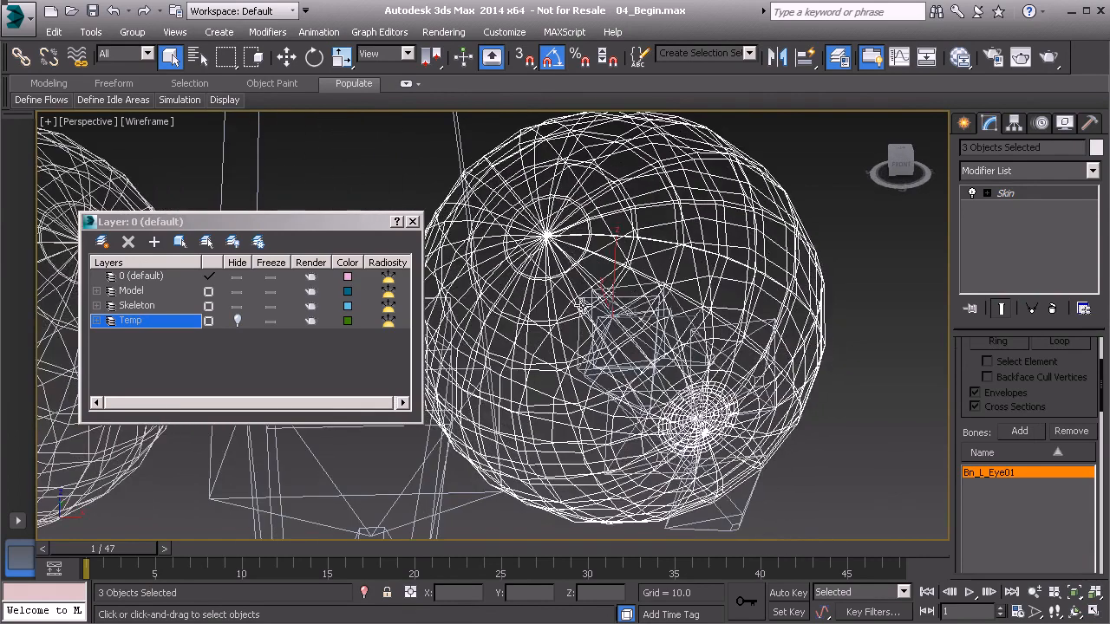
left_click(584, 309)
middle_click_drag(631, 350, 636, 321, "alt")
scroll(637, 322, "down", 5)
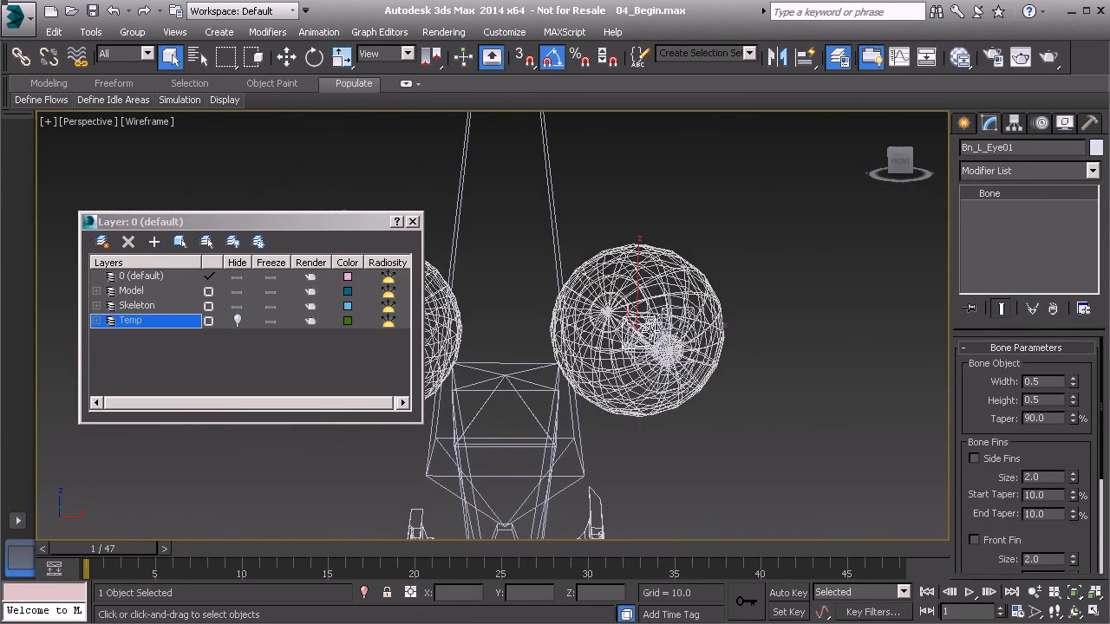
key("e")
left_click_drag(659, 339, 589, 349)
middle_click_drag(589, 349, 670, 361)
left_click(629, 248)
- Select the main, outer and pupil meshes of the singer's right eye without including the eye bone
left_click_drag(603, 518, 568, 494)
middle_click_drag(576, 488, 636, 372, "alt")
scroll(635, 373, "up", 3)
middle_click_drag(579, 334, 616, 384)
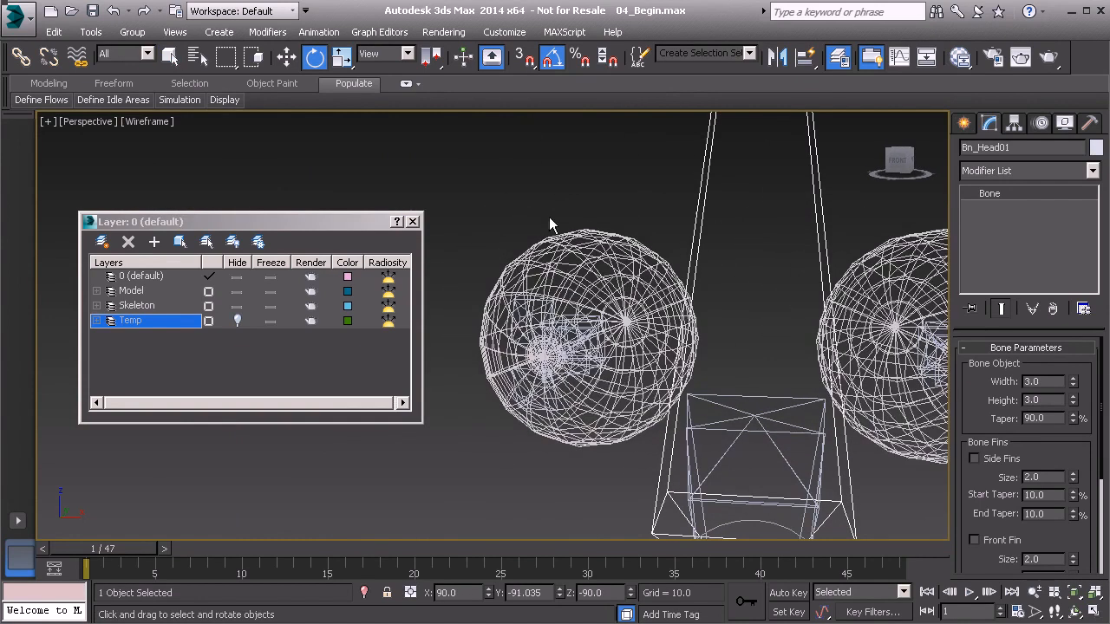
left_click_drag(540, 198, 603, 273)
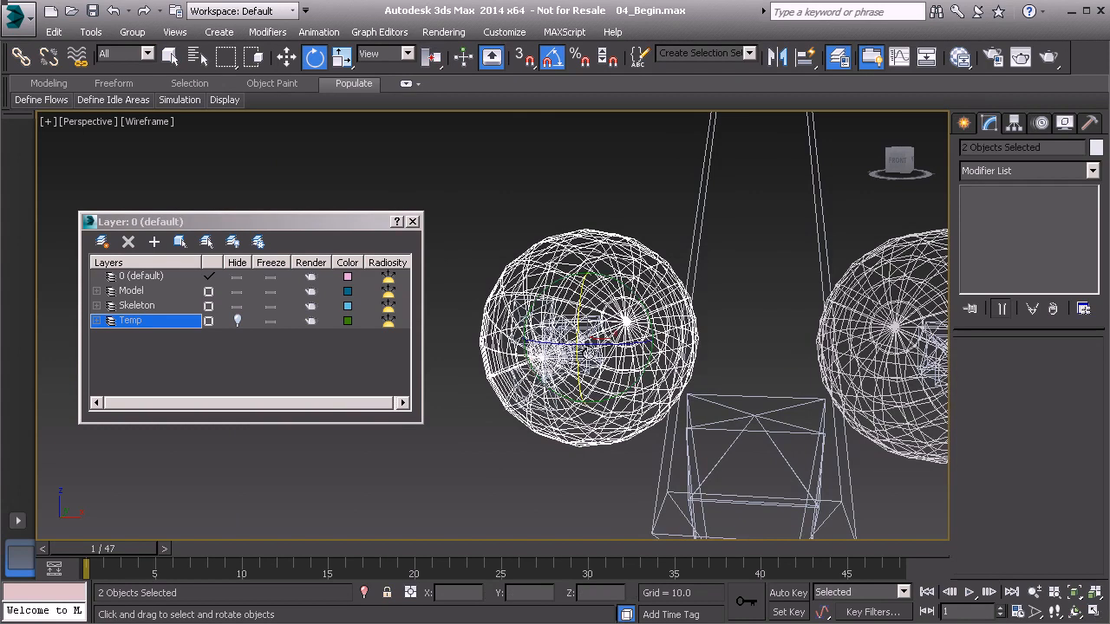
scroll(586, 354, "up", 4)
left_click(546, 312, "ctrl")
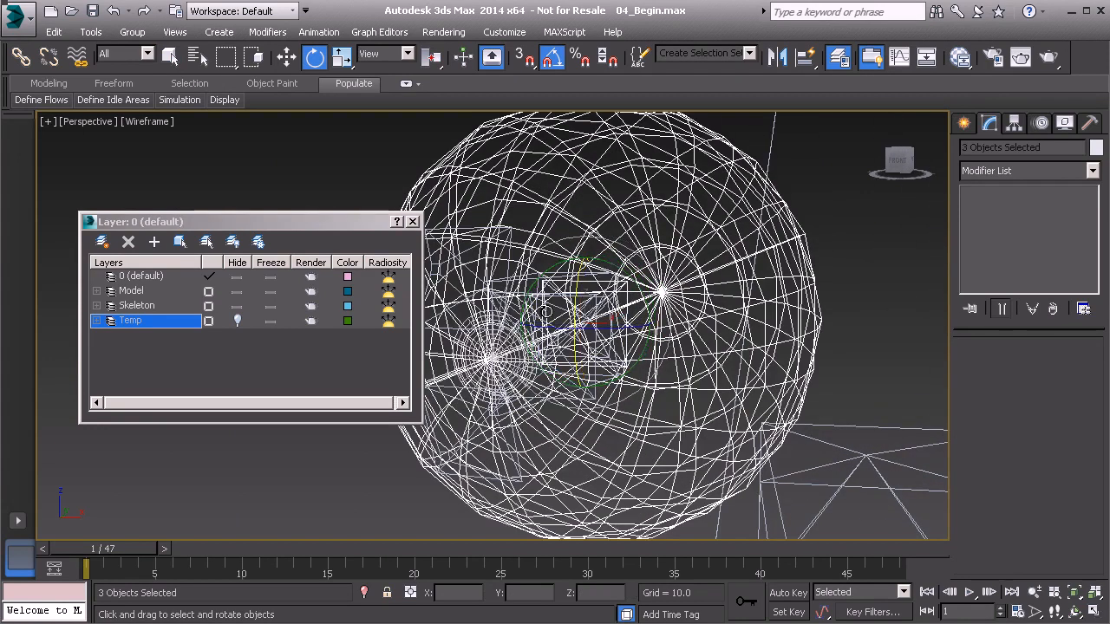
left_click(547, 311, "alt")
scroll(493, 337, "up", 3)
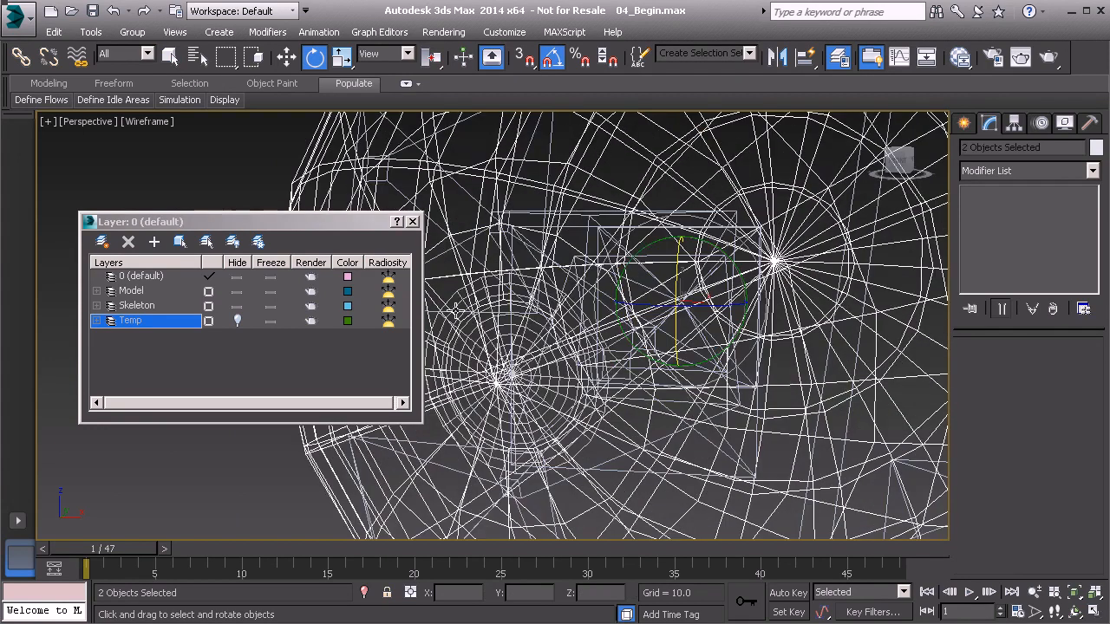
left_click(455, 293, "ctrl")
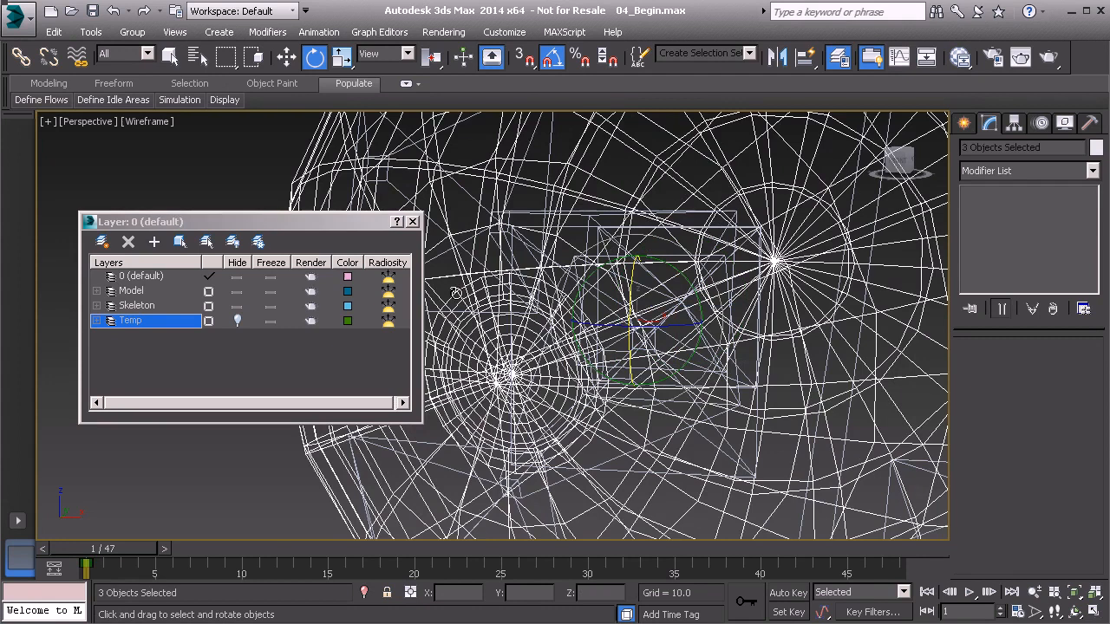
- Apply a Skin modifier to the right eye meshes and add Bn_R_Eye01 as their bone
left_click(1027, 170)
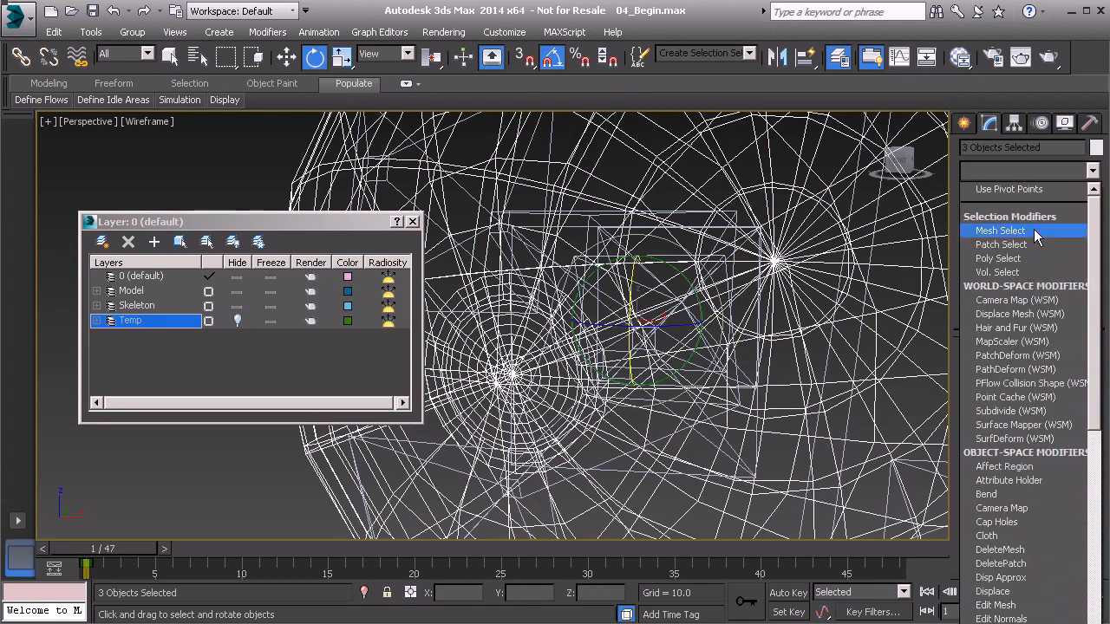
key("s")
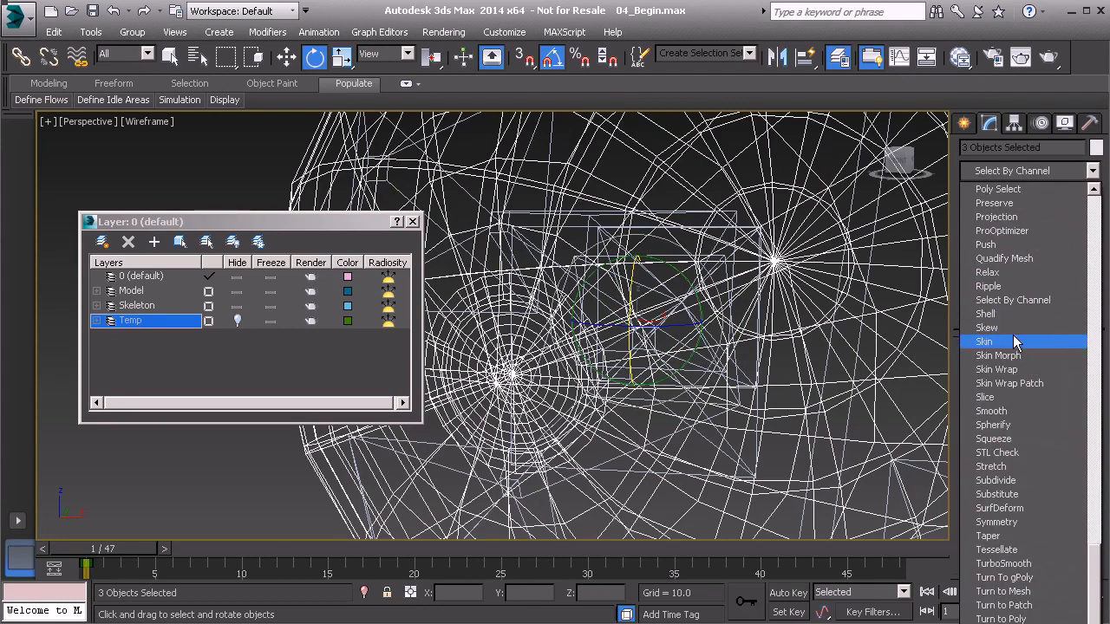
left_click(1013, 338)
left_click(1019, 432)
left_click(182, 278)
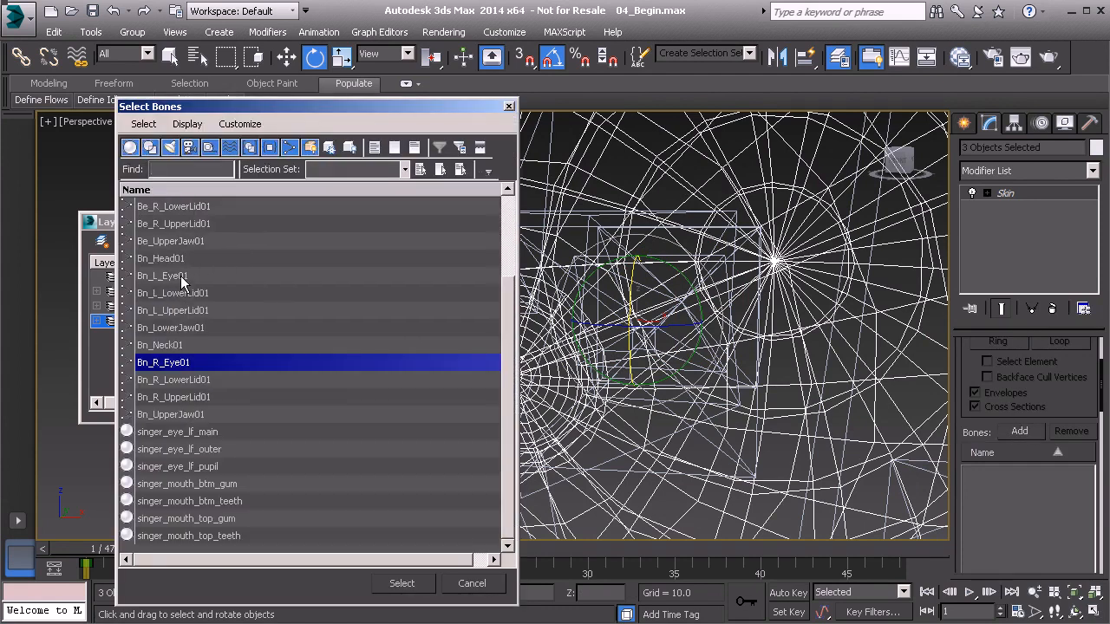
left_click(174, 278)
left_click(185, 363)
left_click(407, 586)
- Select the top gum and top teeth meshes of the mouth
scroll(589, 290, "down", 5)
middle_click_drag(648, 409, 579, 417)
scroll(577, 369, "up", 2)
left_click(548, 331)
left_click(572, 420, "ctrl")
mouse_move(723, 398)
middle_mouse_down("alt")
mouse_move(747, 394)
mouse_move(711, 389)
middle_mouse_up("alt")
- Apply a Skin modifier to the top gum and teeth and add Bn_UpperJaw01 as their bone
left_click(998, 168)
scroll(1011, 347, "down", 5)
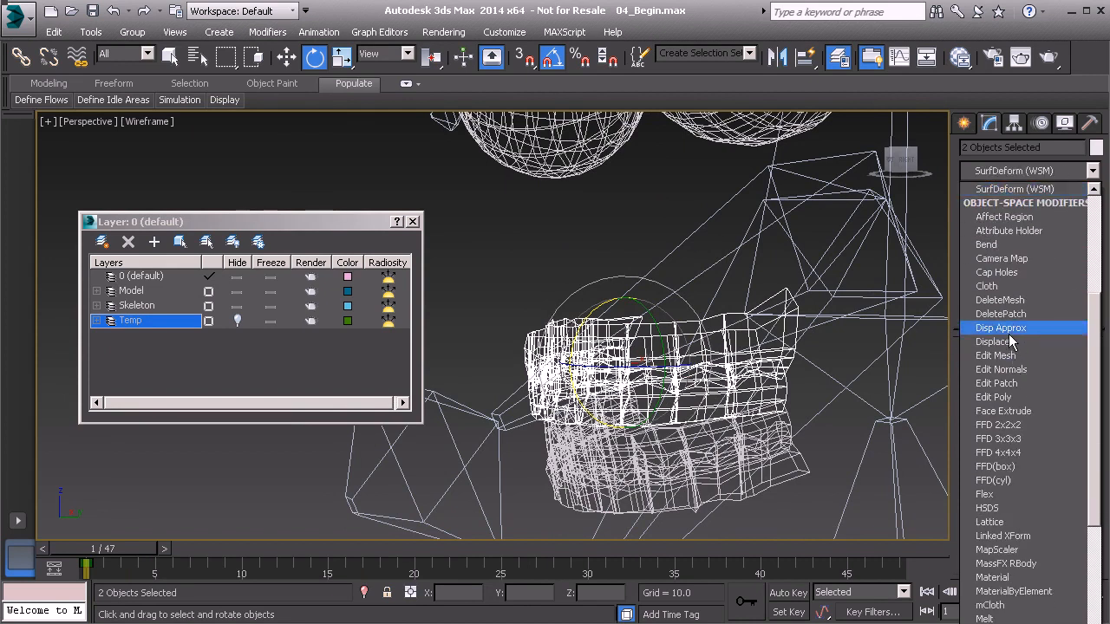
scroll(1008, 338, "down", 15)
left_click(988, 342)
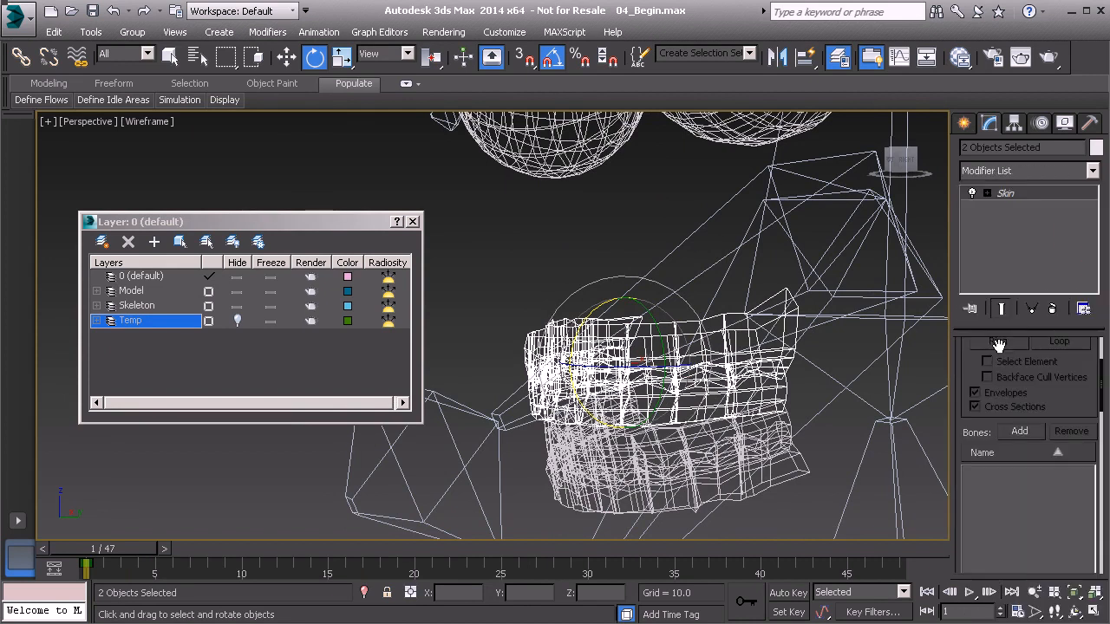
left_click(1020, 432)
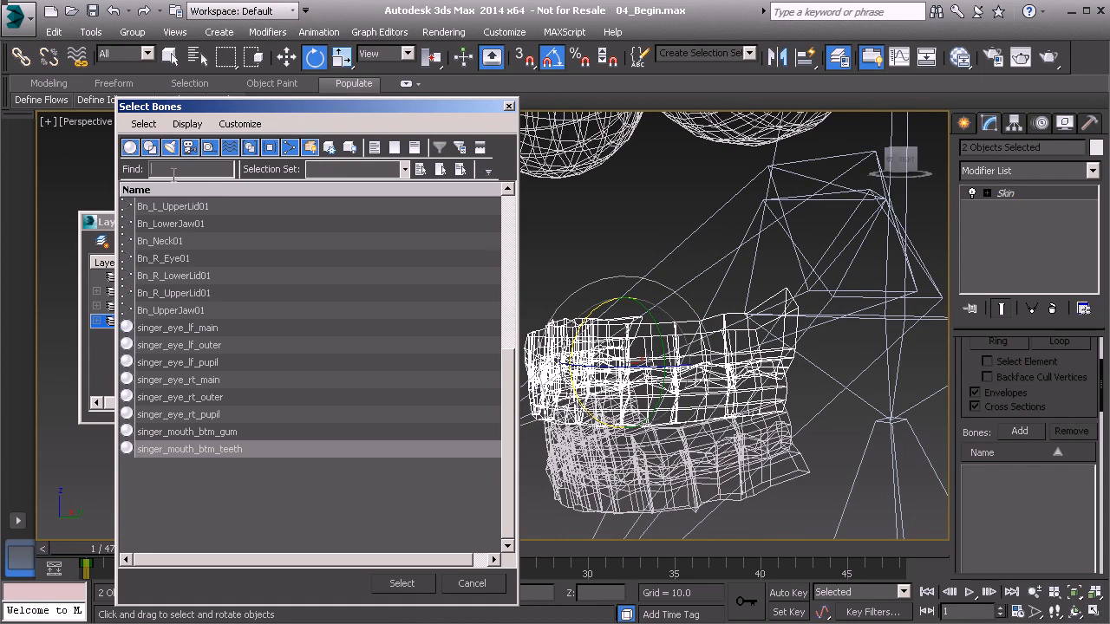
left_click(176, 314)
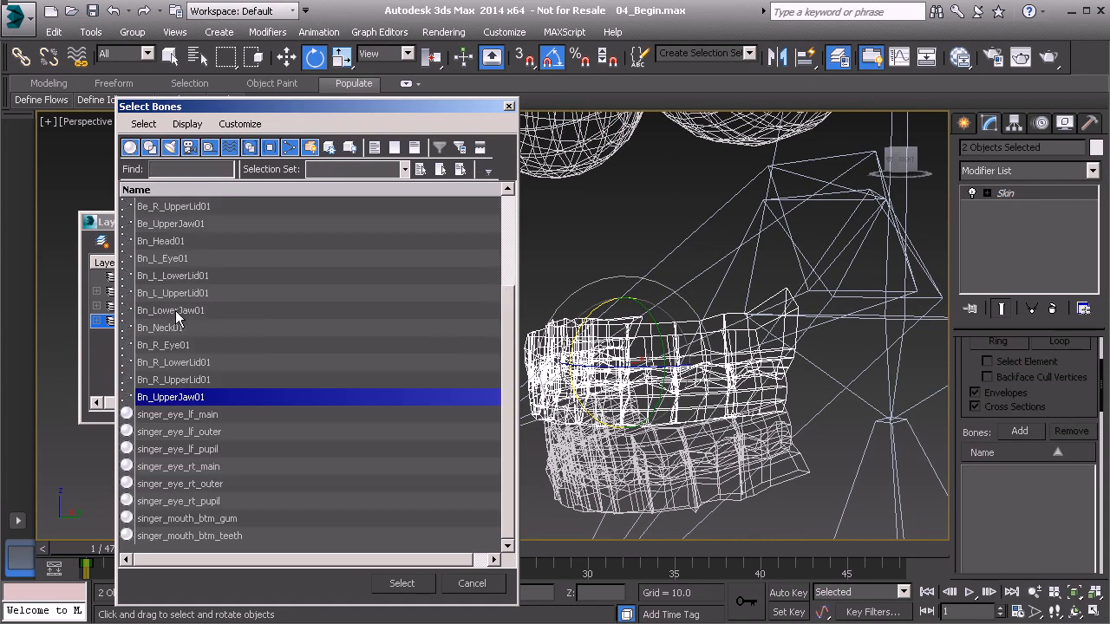
left_click(178, 312)
left_click(161, 398)
left_click(415, 585)
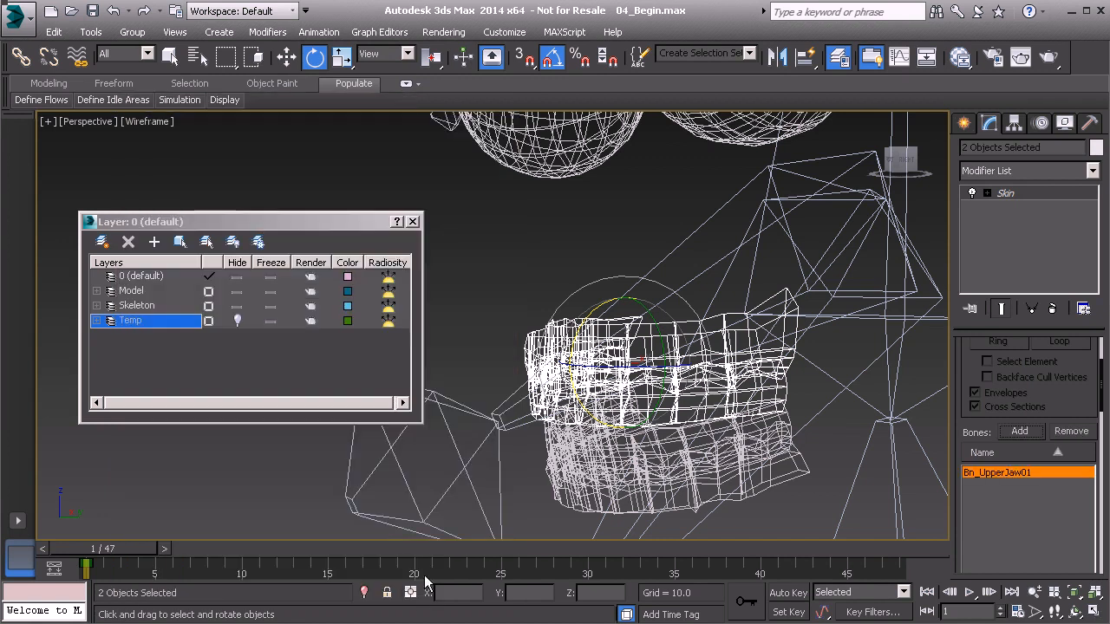
- Select the bottom gum and bottom teeth meshes of the mouth
left_click(704, 271)
left_click_drag(831, 232, 858, 210)
middle_click_drag(711, 432, 676, 379)
left_click(549, 444)
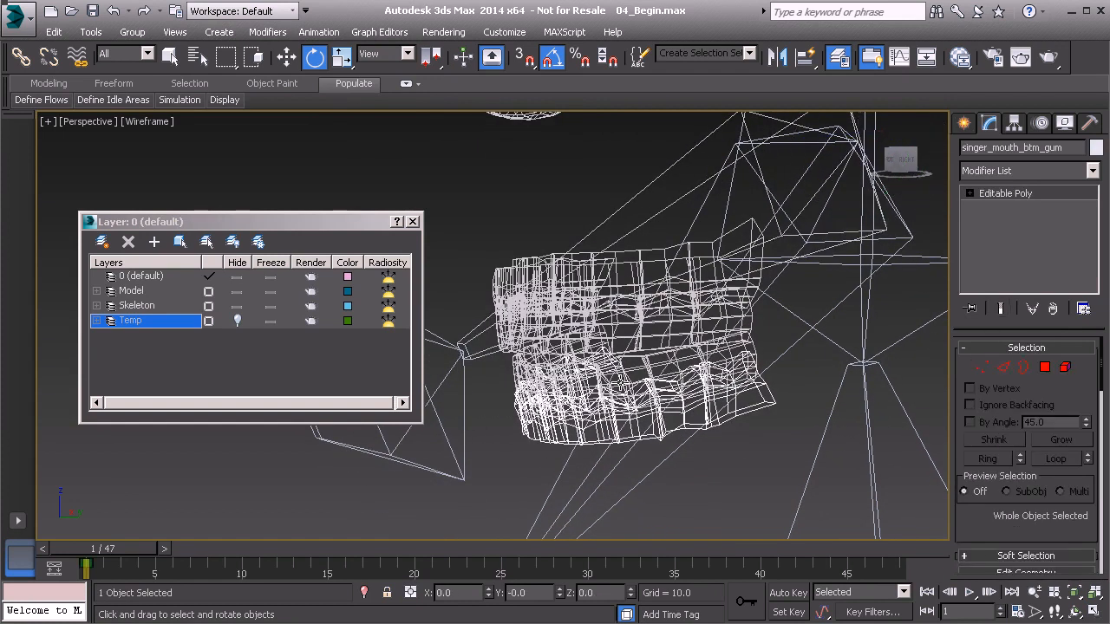
left_click(644, 358, "ctrl")
middle_click_drag(643, 357, 621, 340, "alt")
- Apply a Skin modifier to the bottom gum and teeth and add Bn_LowerJaw01 as their bone
left_click(1011, 170)
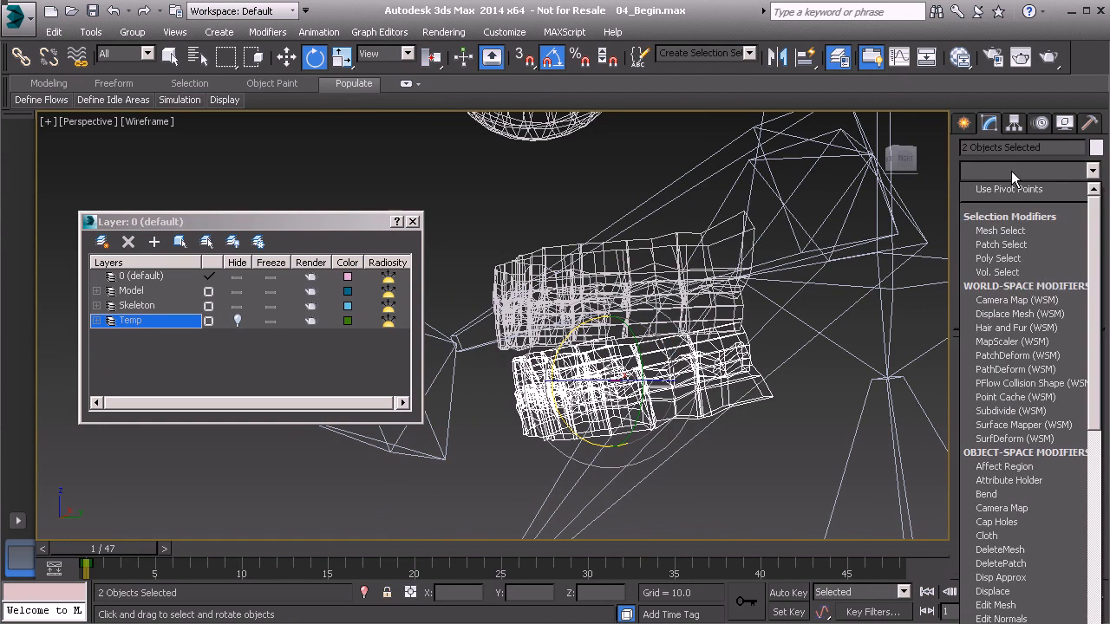
scroll(1022, 306, "down", 8)
scroll(1021, 325, "down", 10)
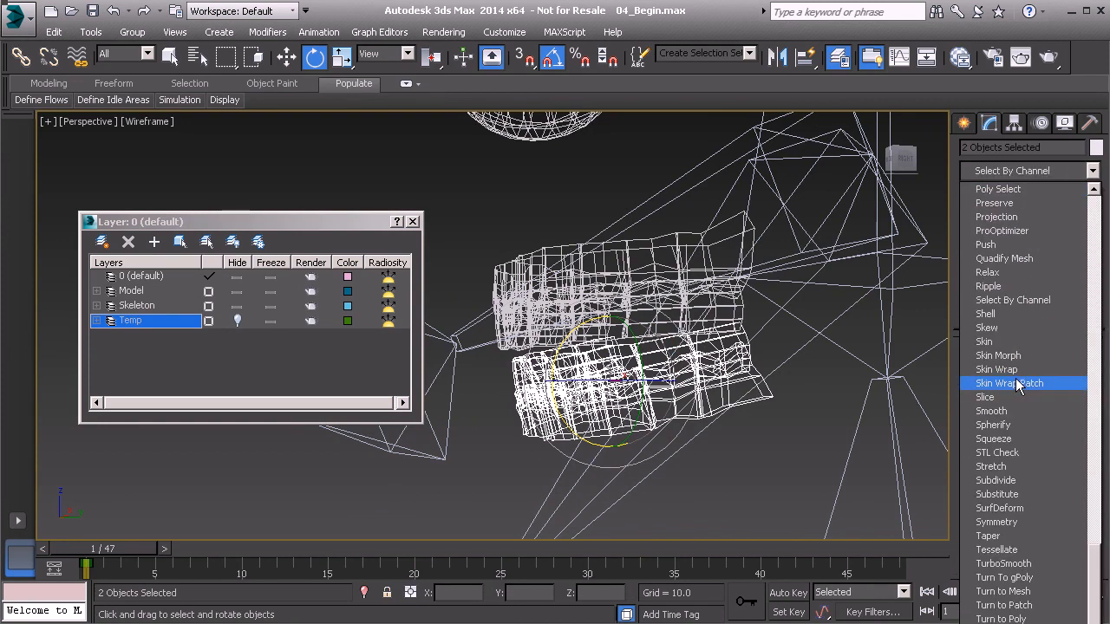
left_click(1013, 344)
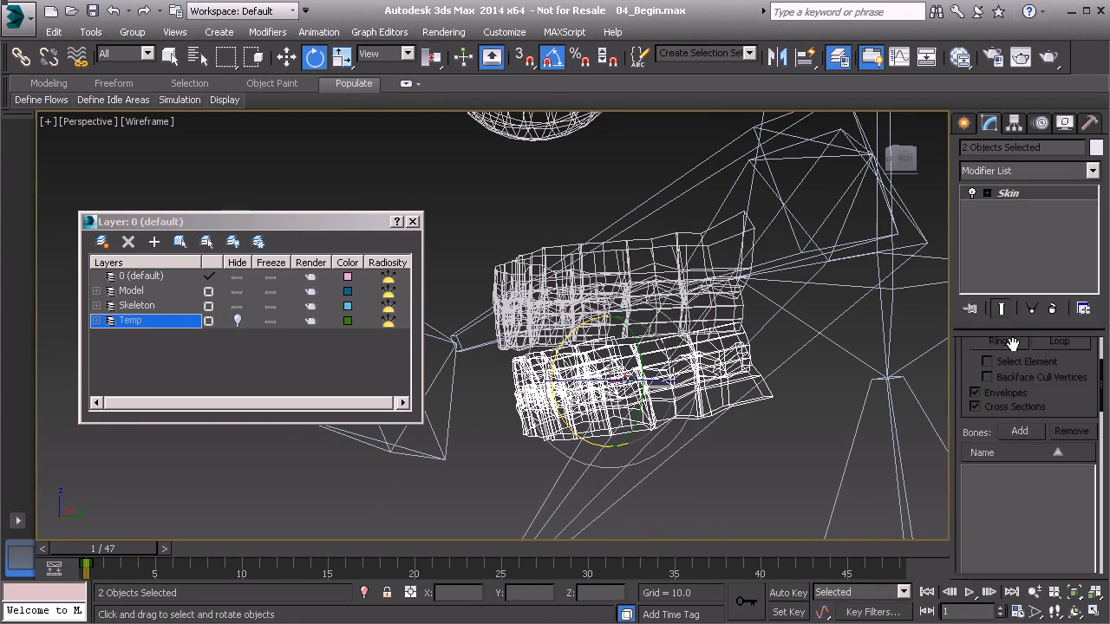
left_click(1021, 431)
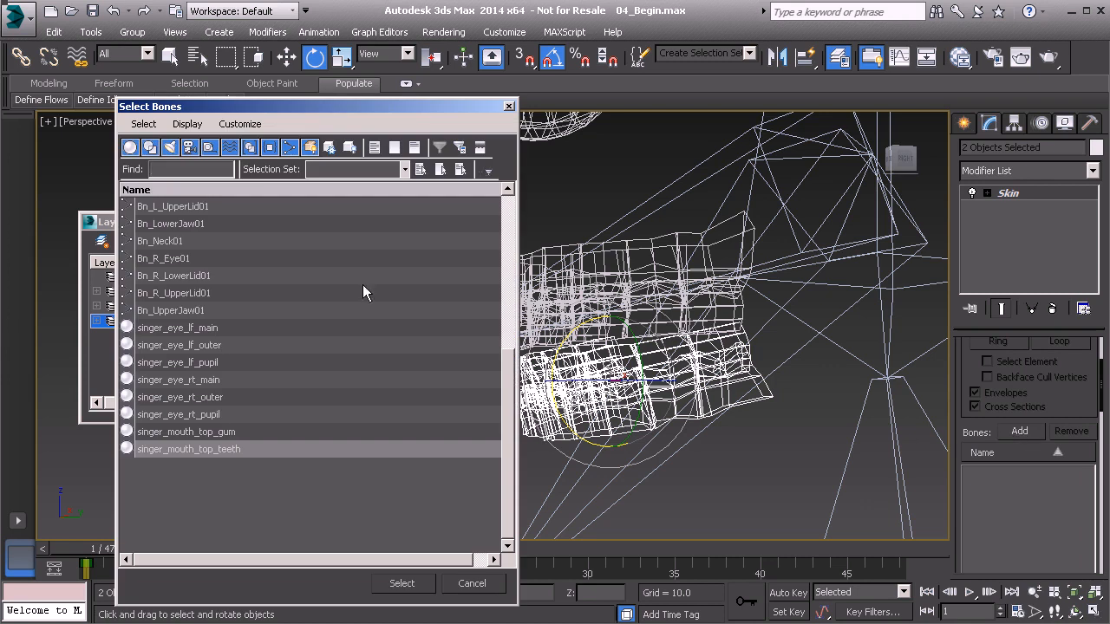
left_click(186, 226)
left_click(171, 316)
left_click(184, 311)
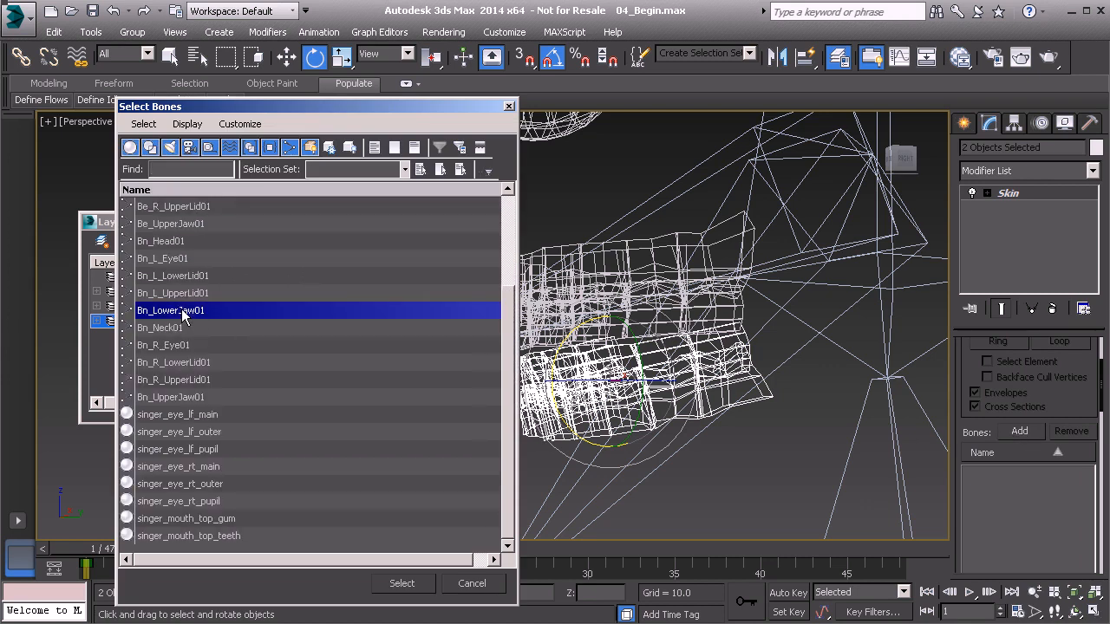
left_click(398, 583)
- Rotate the Bn_LowerJaw01 bone to test the bottom gum and teeth, and undo the rotation
left_click(642, 476)
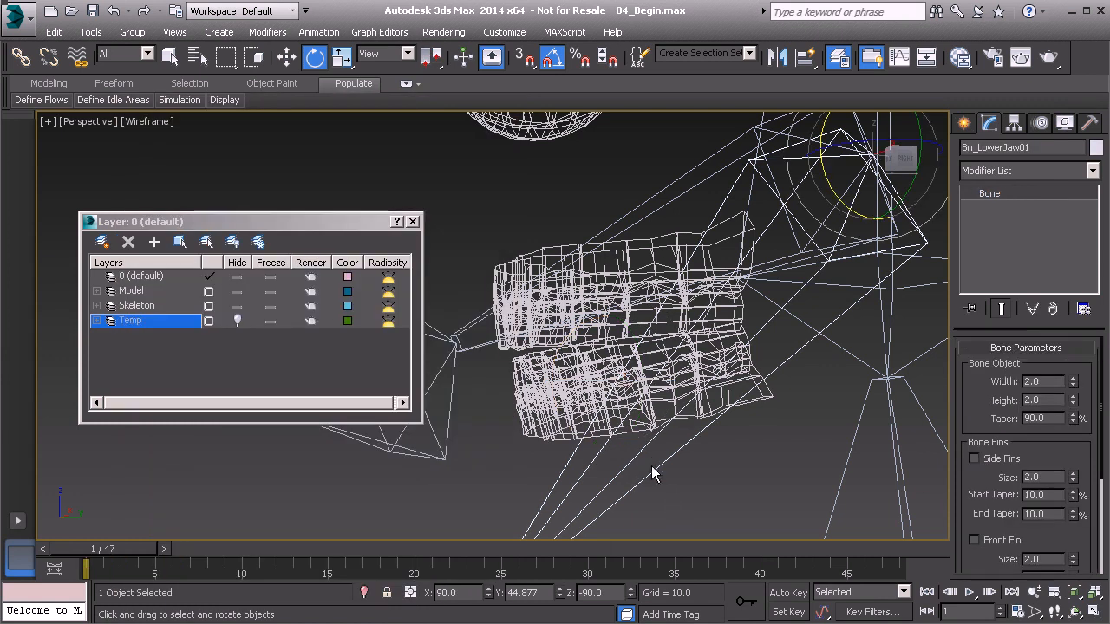
left_click_drag(853, 192, 874, 198)
key("ctrl+z")
- Unhide the Temp layer, move singer_head from it to the Model layer, and hide Temp again
scroll(650, 210, "down", 5)
middle_click_drag(651, 210, 670, 178, "alt")
middle_click_drag(669, 178, 519, 350)
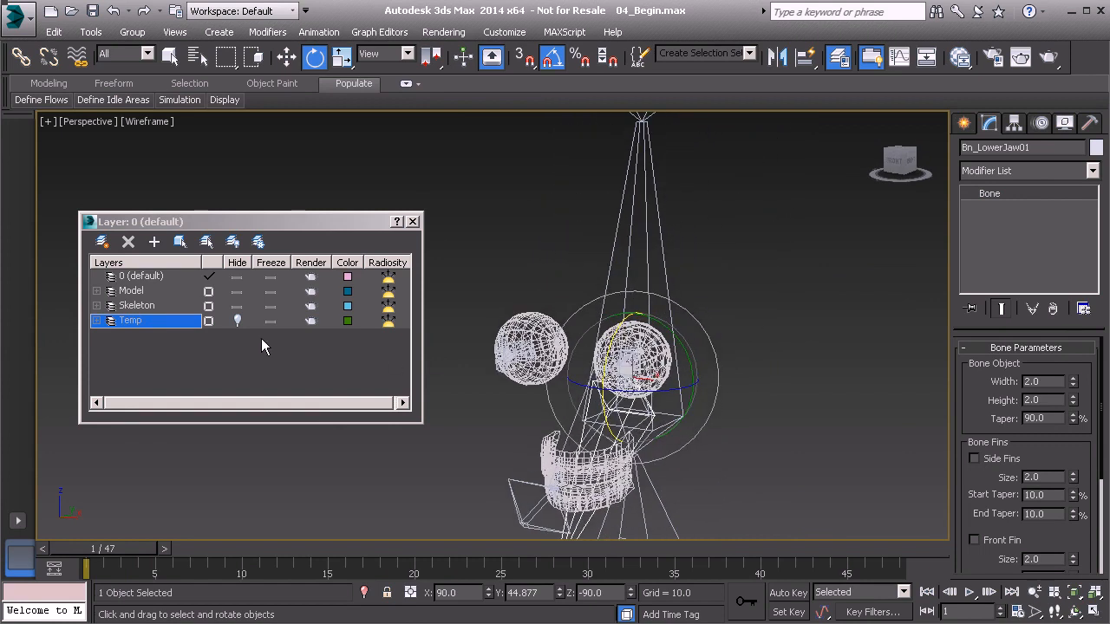
left_click(237, 320)
left_click(518, 265)
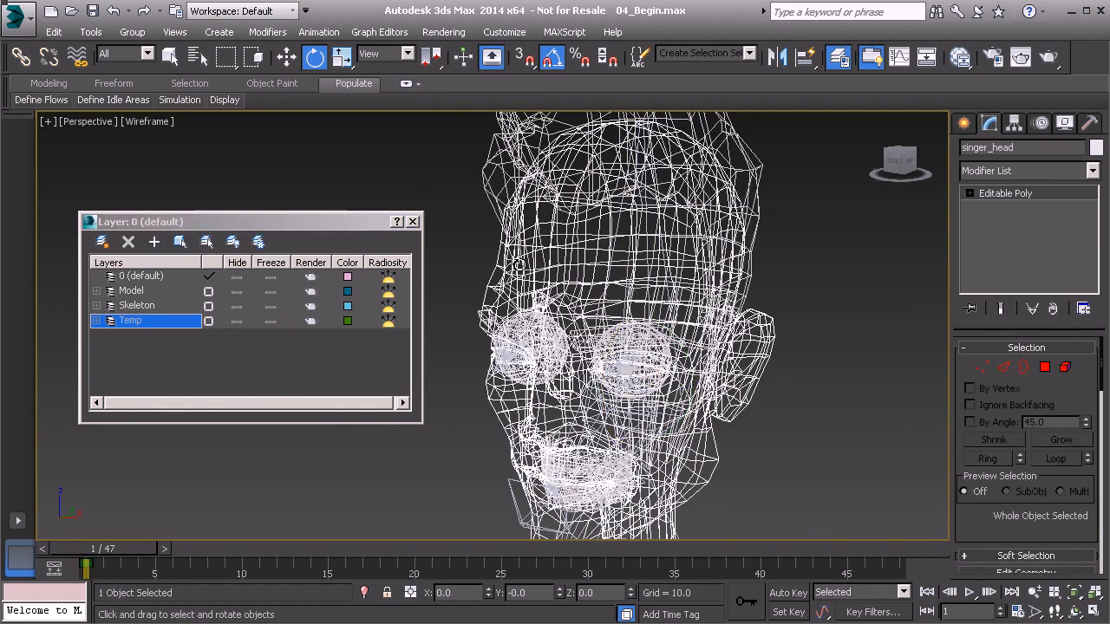
left_click(141, 291)
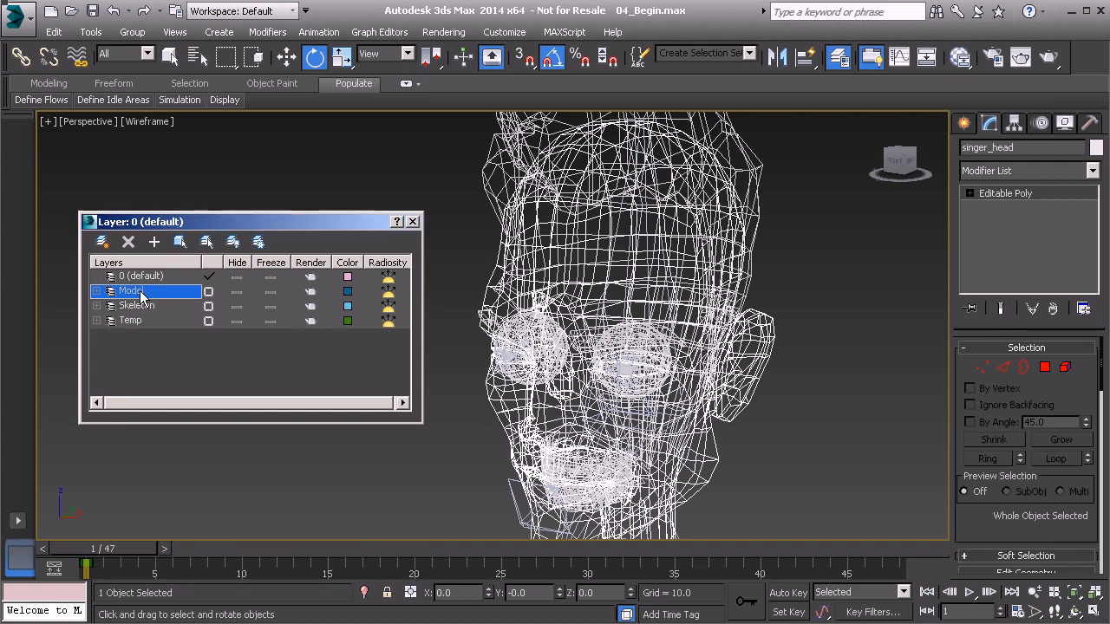
left_click(154, 245)
left_click(235, 323)
- Apply a Skin modifier to singer_head and add all bones whose names start with Bn_
middle_click_drag(631, 394, 679, 370, "alt")
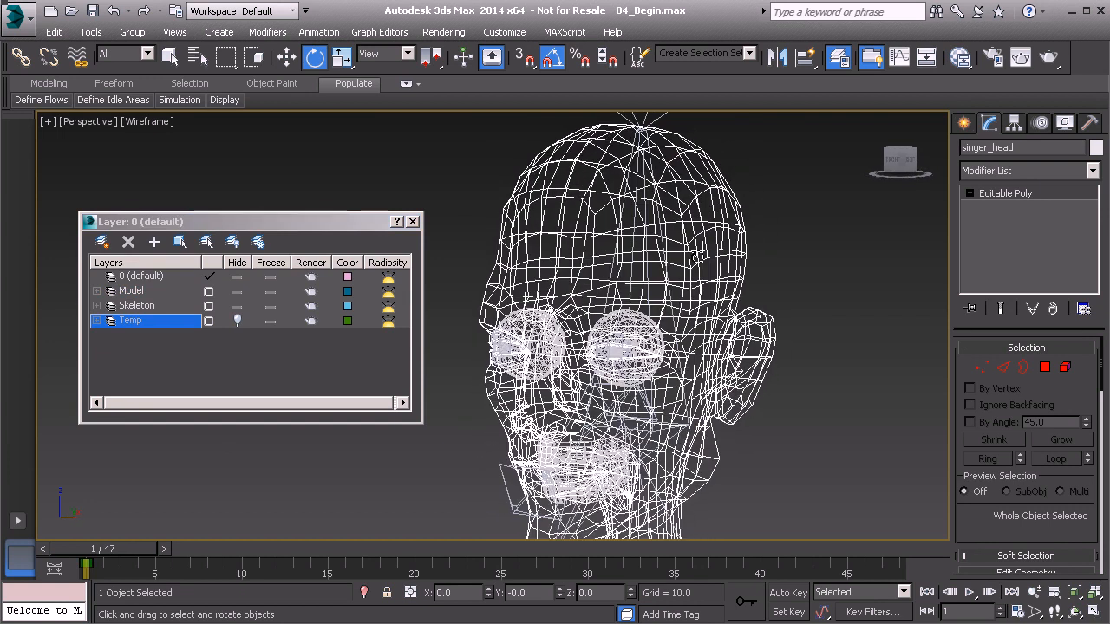
middle_click_drag(697, 257, 677, 280, "alt")
middle_click_drag(686, 232, 687, 236, "alt")
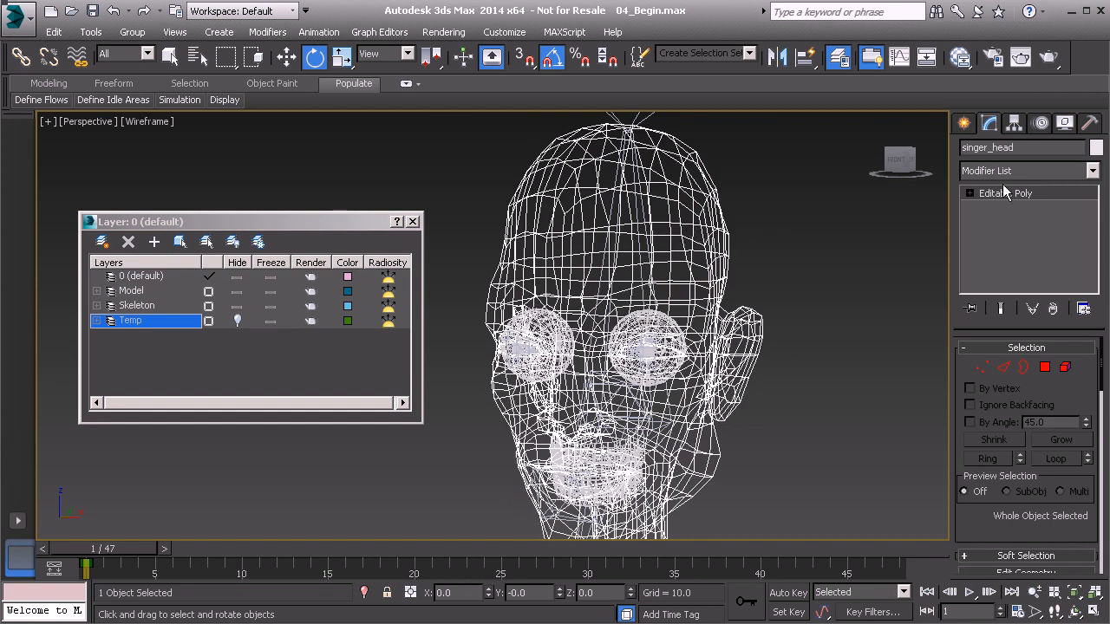
left_click(1024, 171)
scroll(1032, 355, "down", 5)
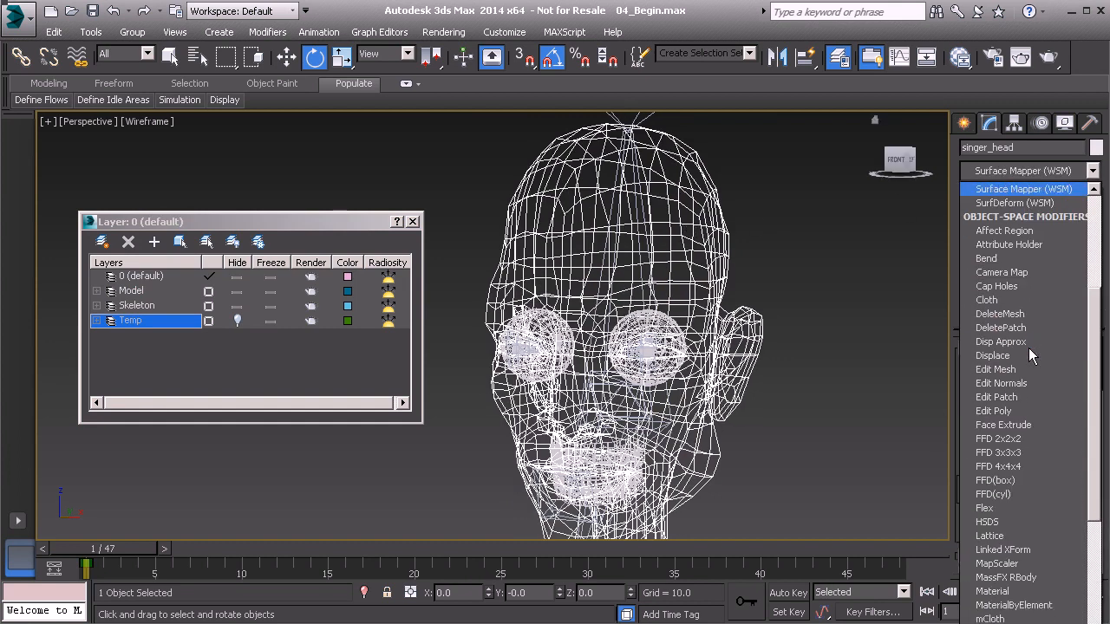
scroll(1031, 355, "down", 15)
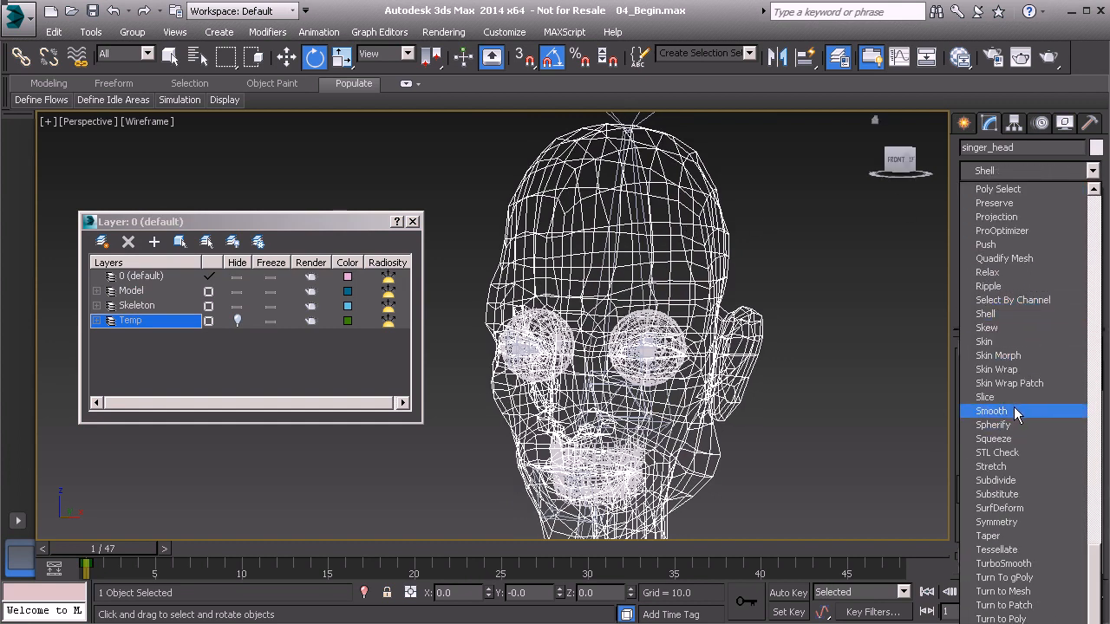
left_click(1016, 344)
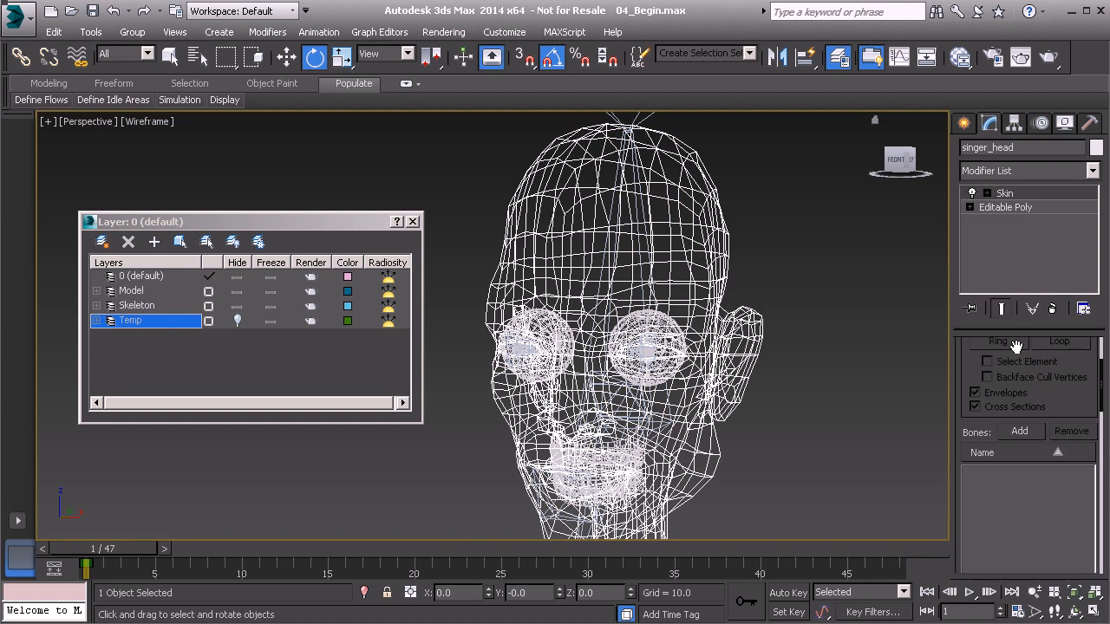
left_click(1020, 432)
type("bn_")
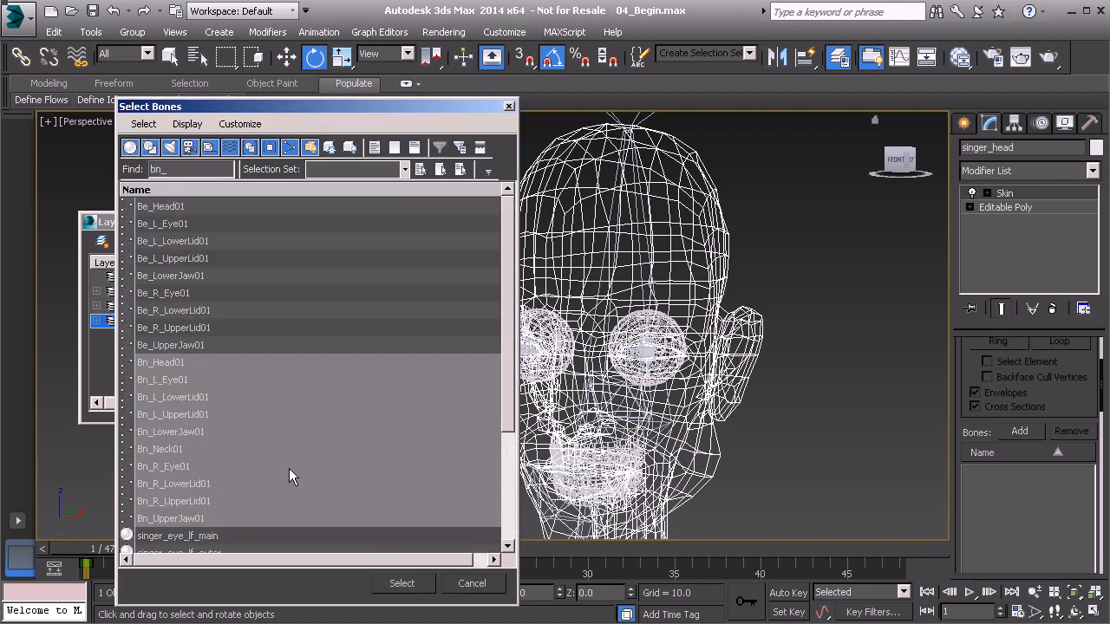
left_click(399, 587)
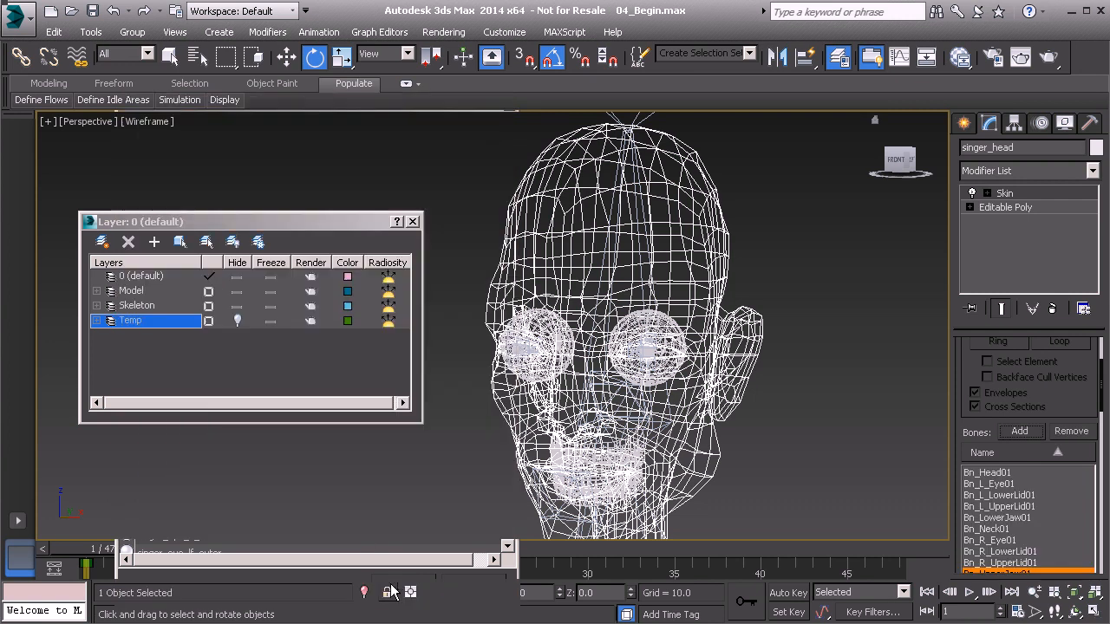
- Remove the eye bones Bn_L_Eye01 and Bn_R_Eye01 from the head's Skin bone list
left_click(993, 483)
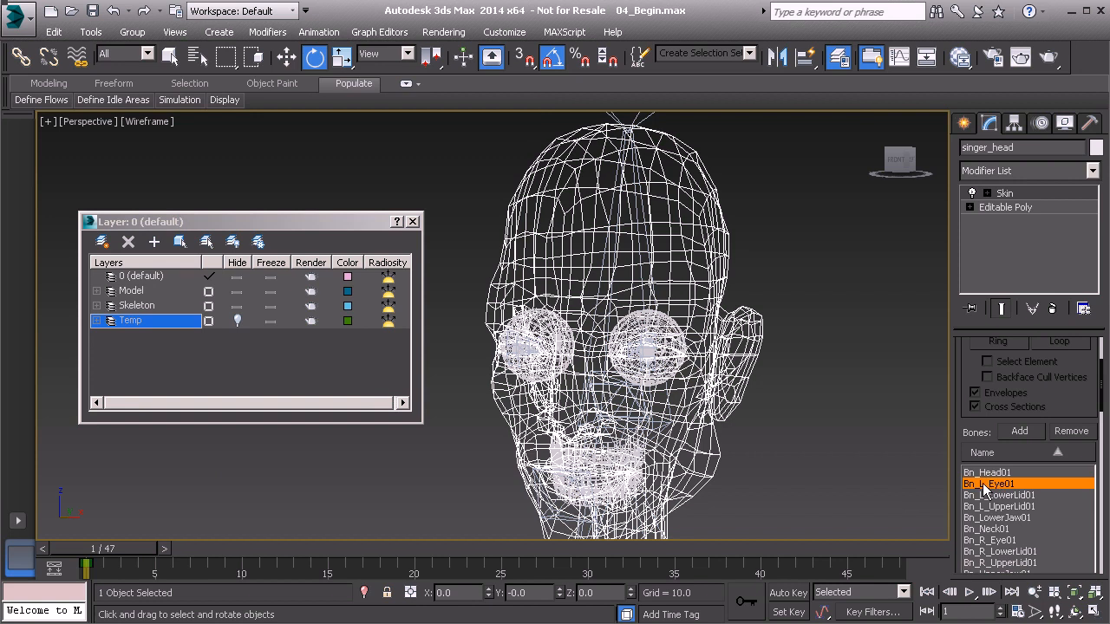
left_click(1075, 431)
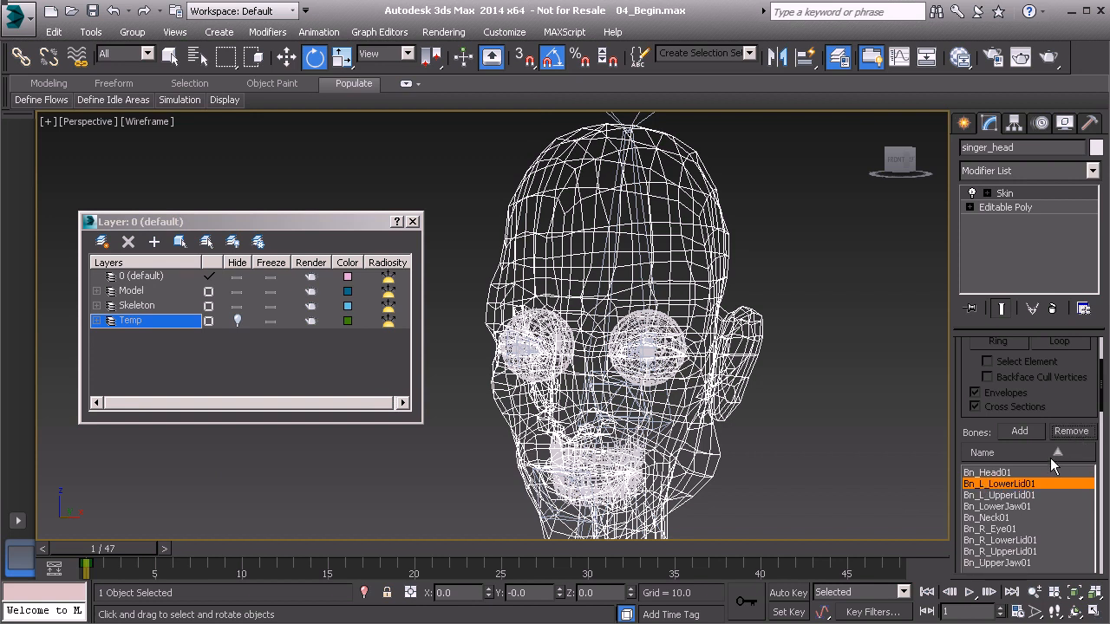
scroll(1030, 546, "down", 2)
left_click(1004, 477)
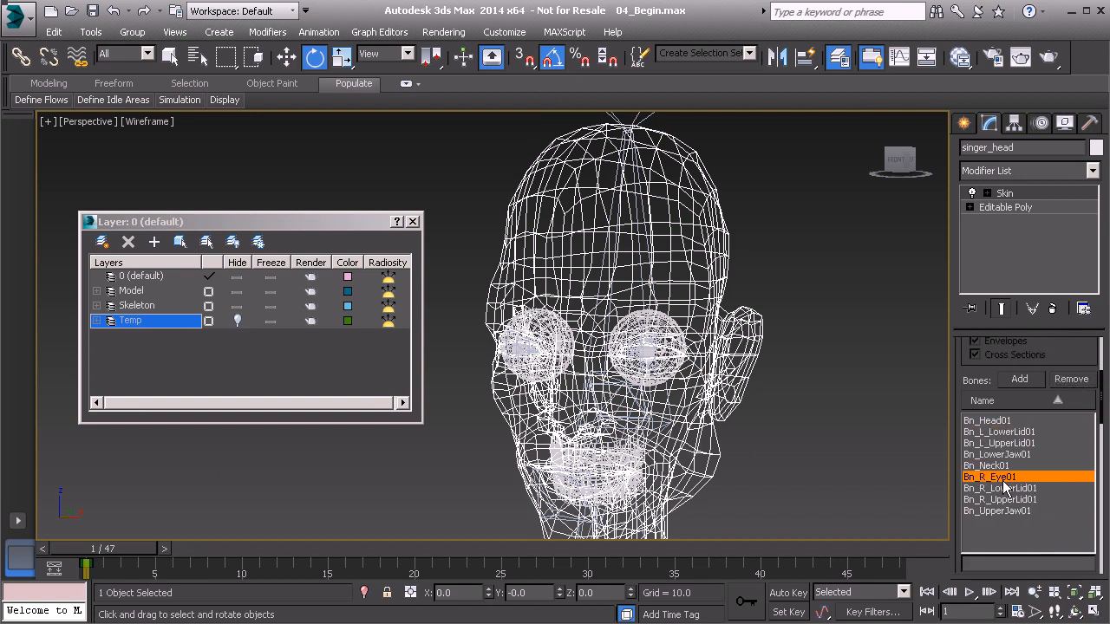
left_click(1075, 382)
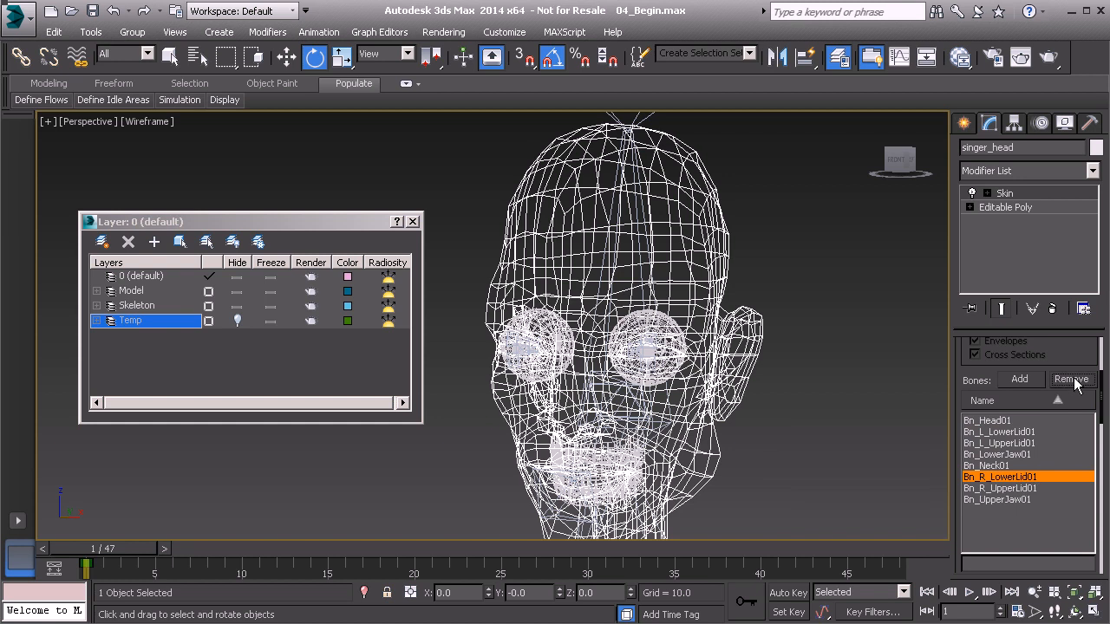
- Switch the viewport from wireframe to Realistic shading and freeze the Model layer
middle_click_drag(749, 402, 632, 392, "alt")
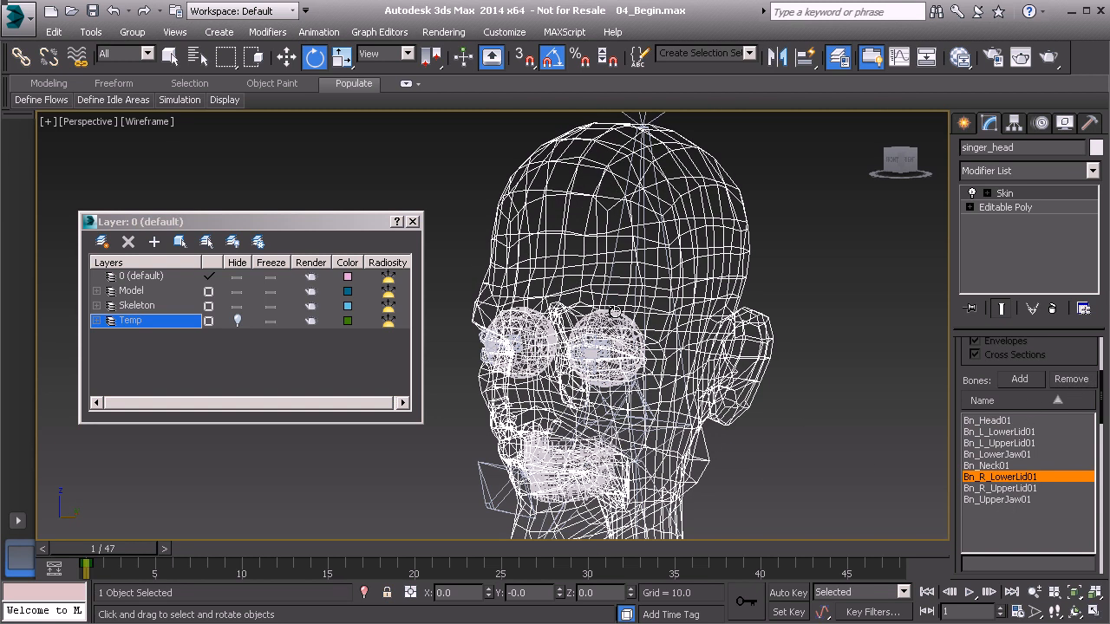
key("F3")
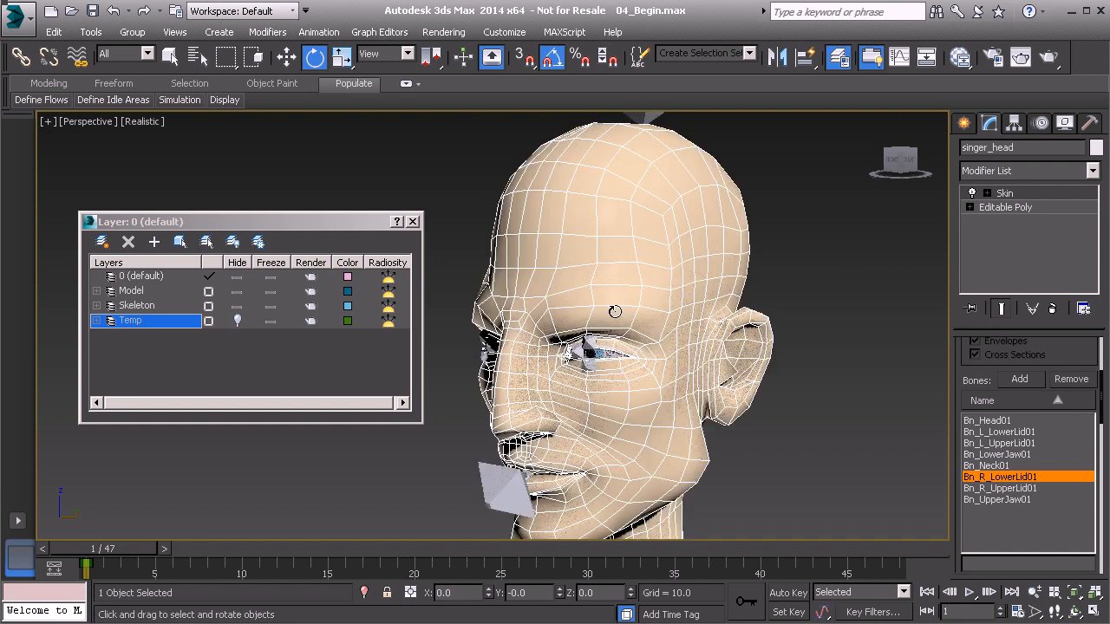
left_click(609, 304)
scroll(612, 306, "up", 3)
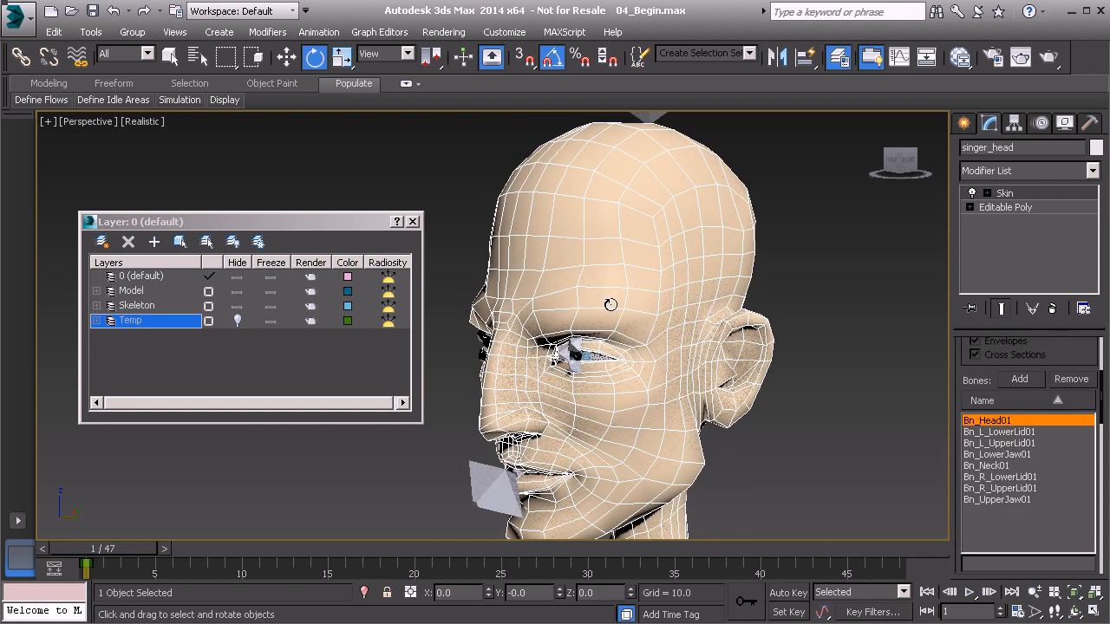
middle_click_drag(613, 298, 605, 297, "alt")
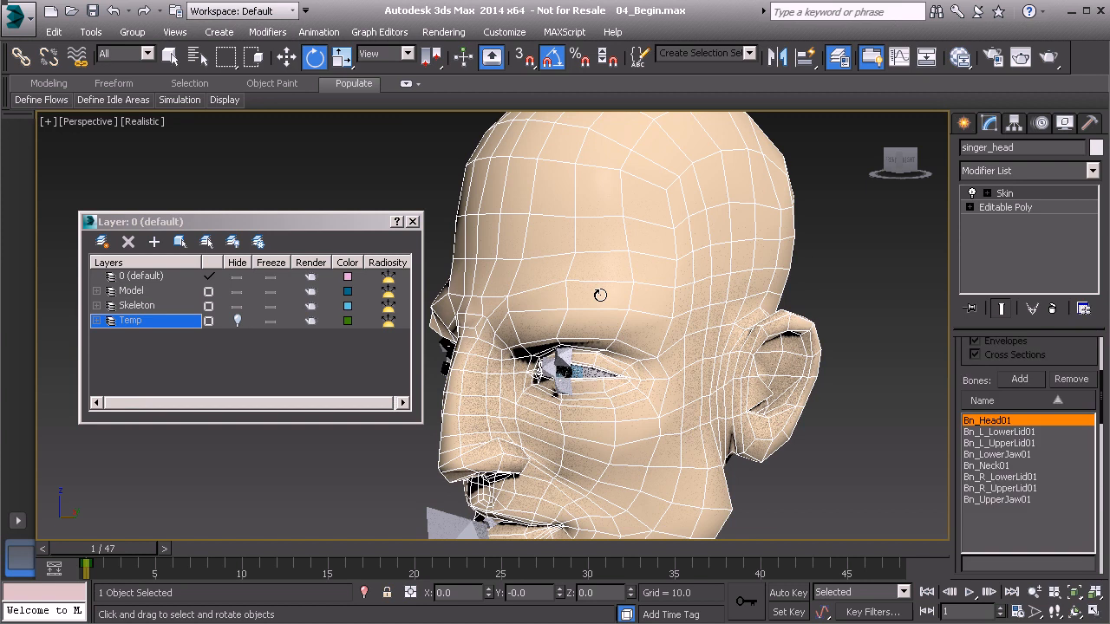
left_click(271, 292)
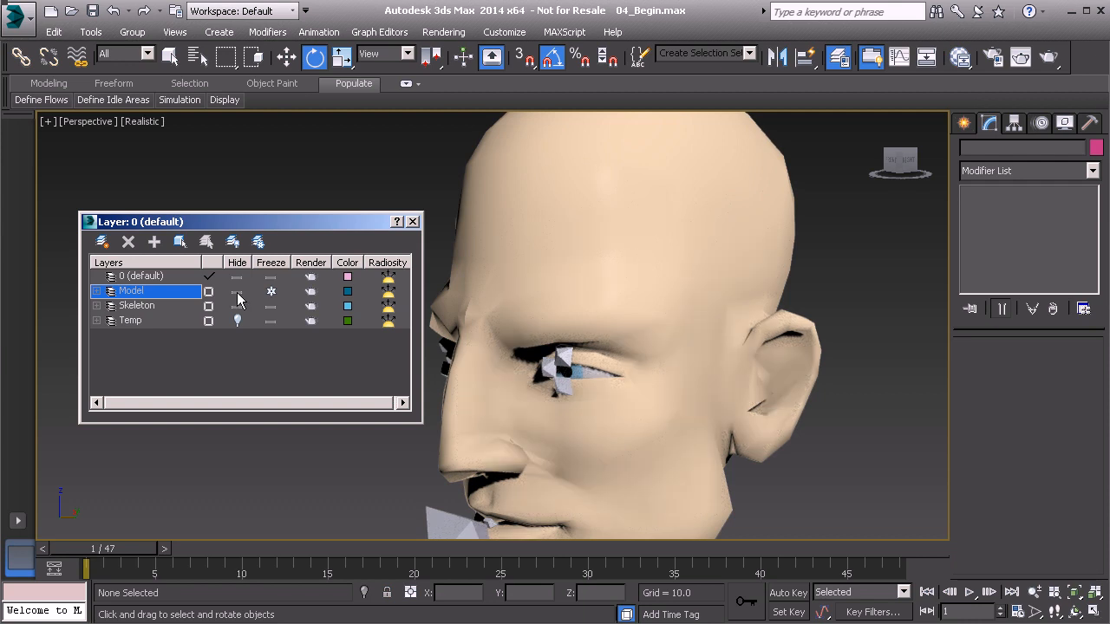
- Hide the Model layer to select the Bn_UpperJaw01 bone, and show the Model layer again
left_click(238, 292)
left_click(558, 452)
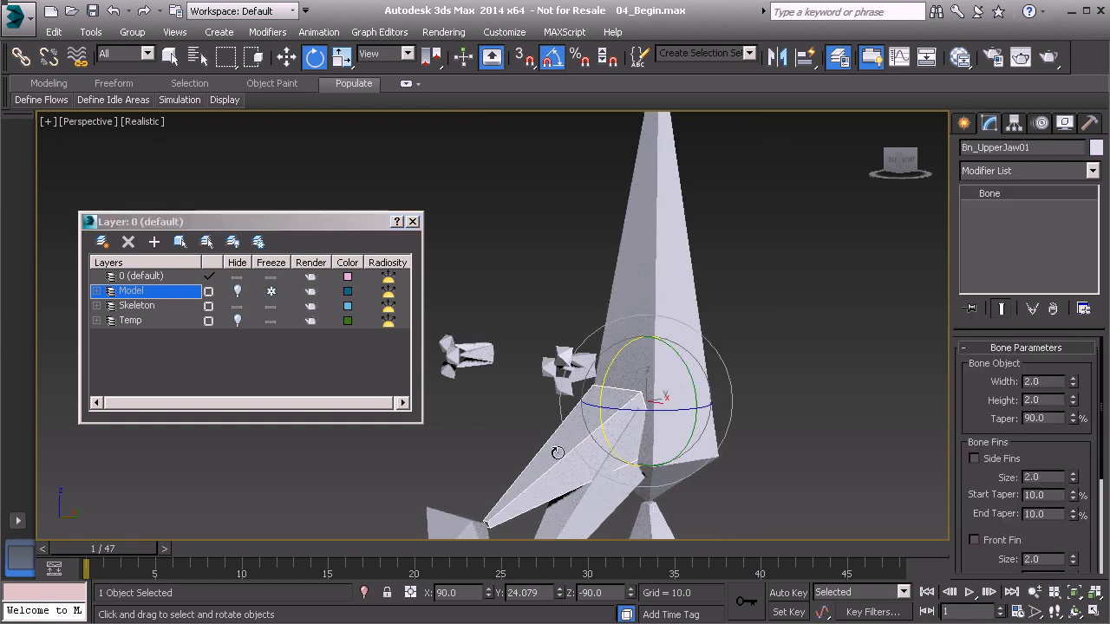
left_click(239, 292)
middle_click_drag(560, 303, 605, 355, "alt")
middle_click_drag(673, 326, 600, 336, "alt")
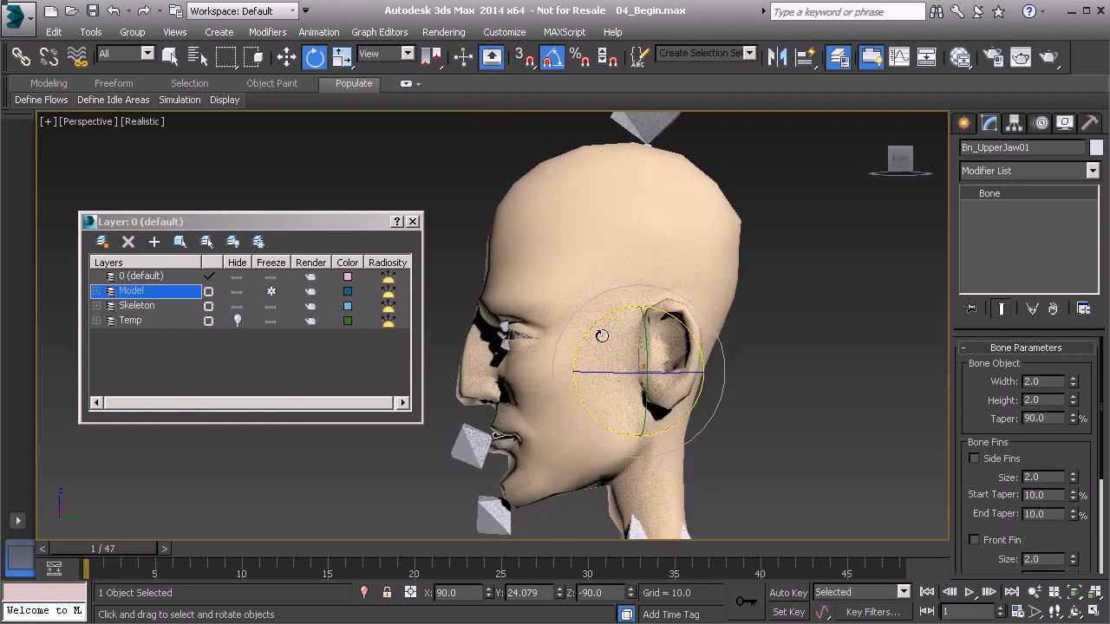